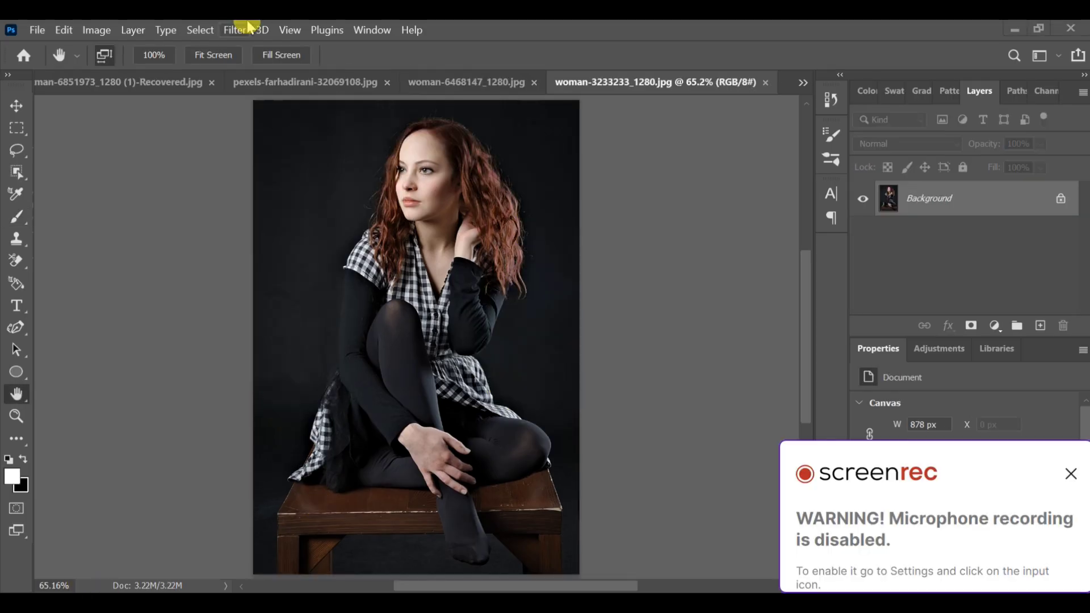
Select the seated woman with Select > Subject and copy her onto a new Layer 1
click(198, 30)
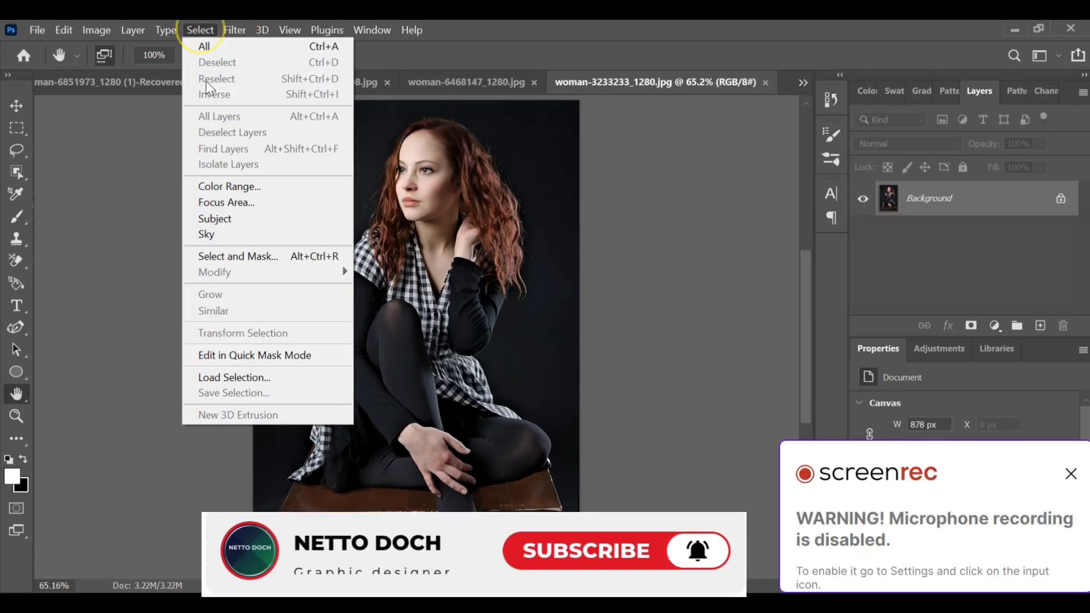
click(230, 218)
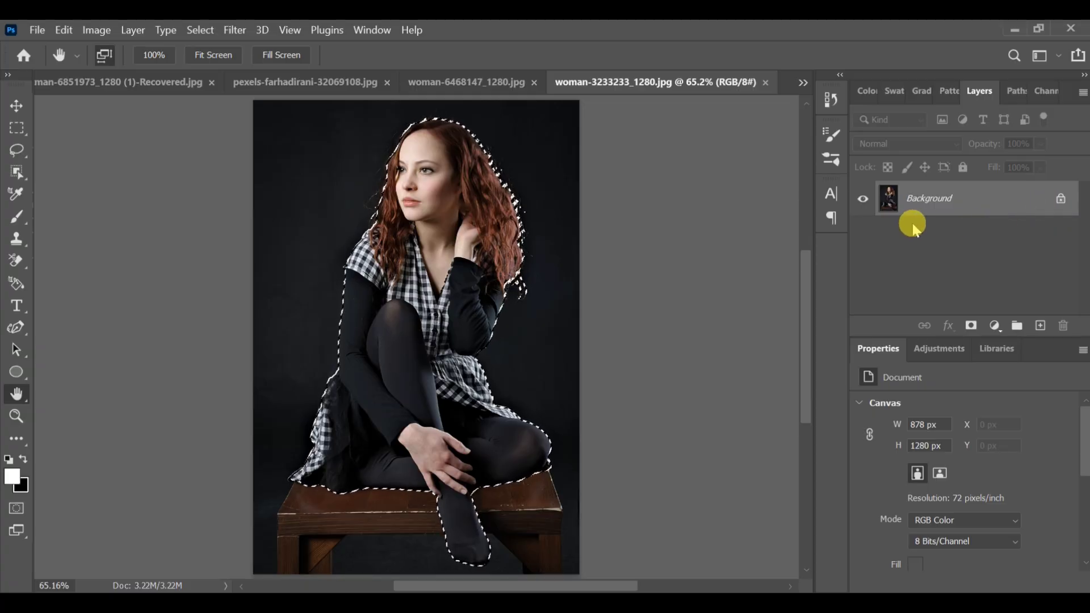
key(ctrl+j)
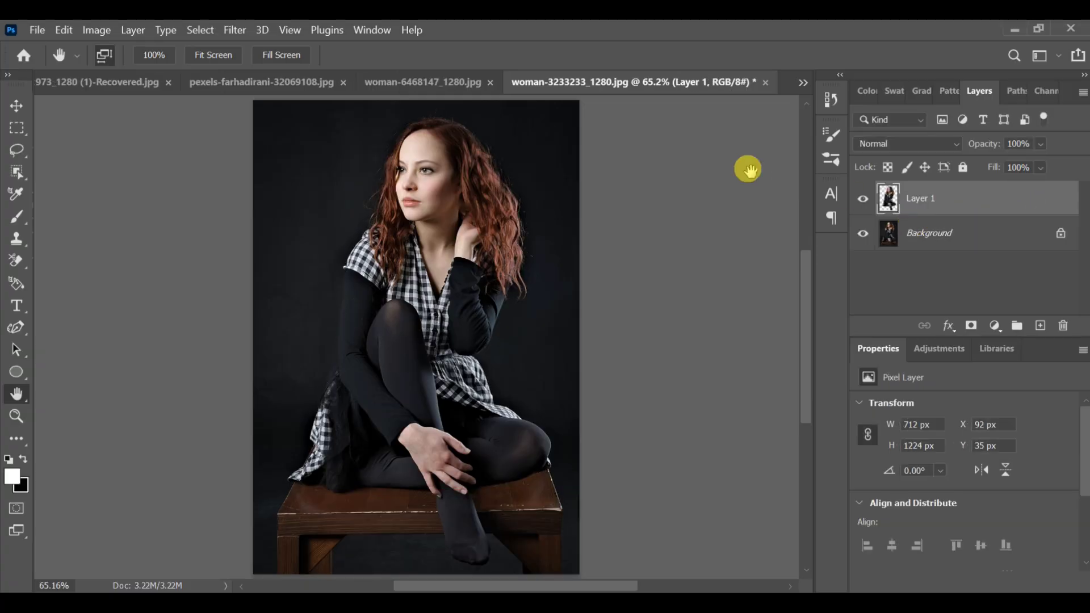
Draw an ellipse over the woman's upper body and resize it to about 572 × 586 px
click(17, 373)
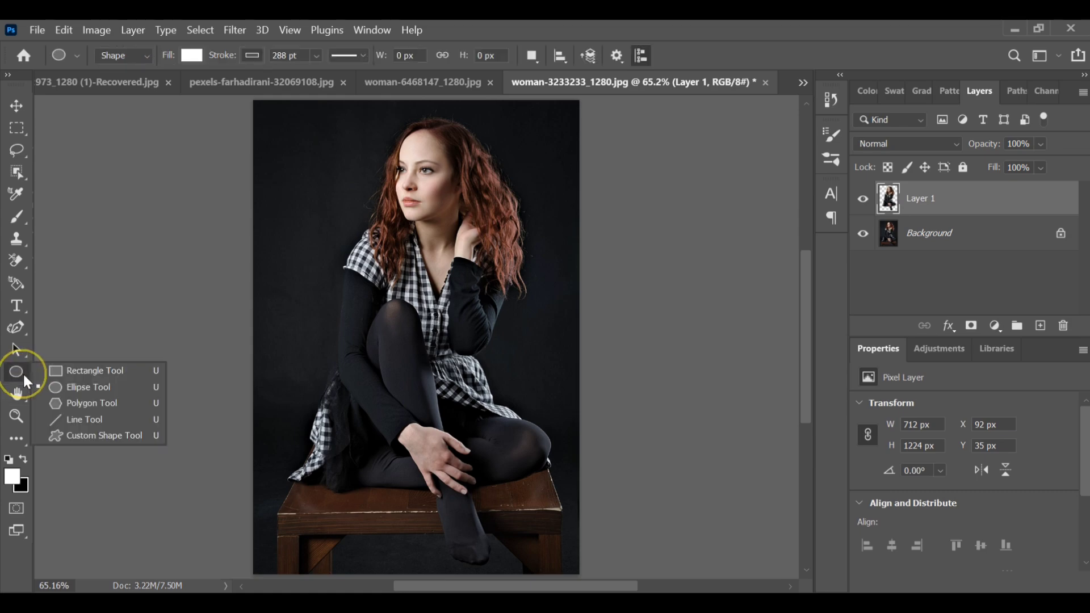
click(87, 386)
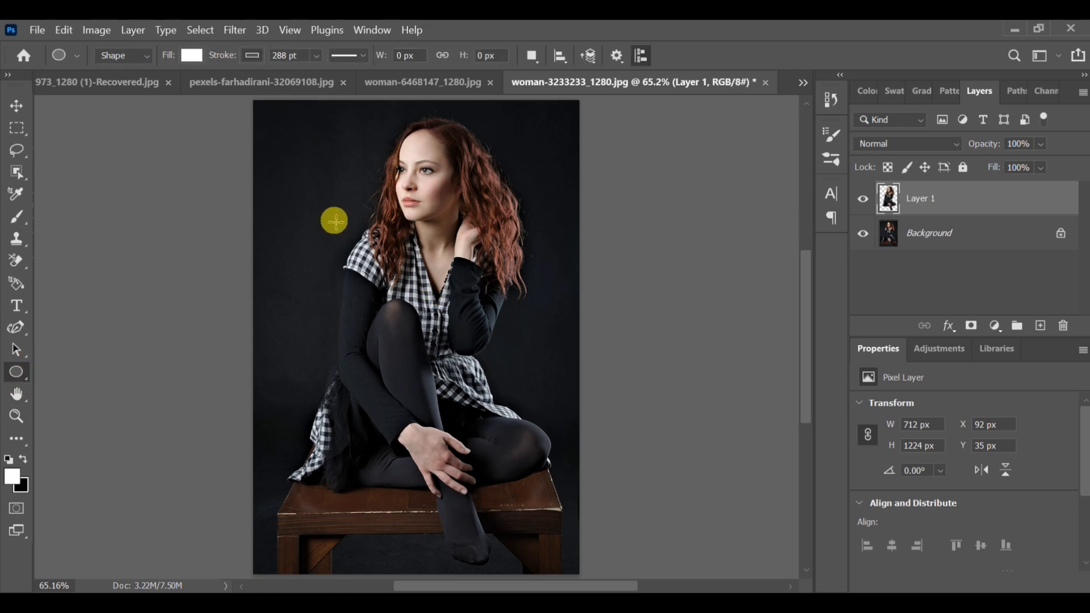
mouse_move(334, 221)
mouse_down()
mouse_move(372, 338)
mouse_move(476, 376)
mouse_up()
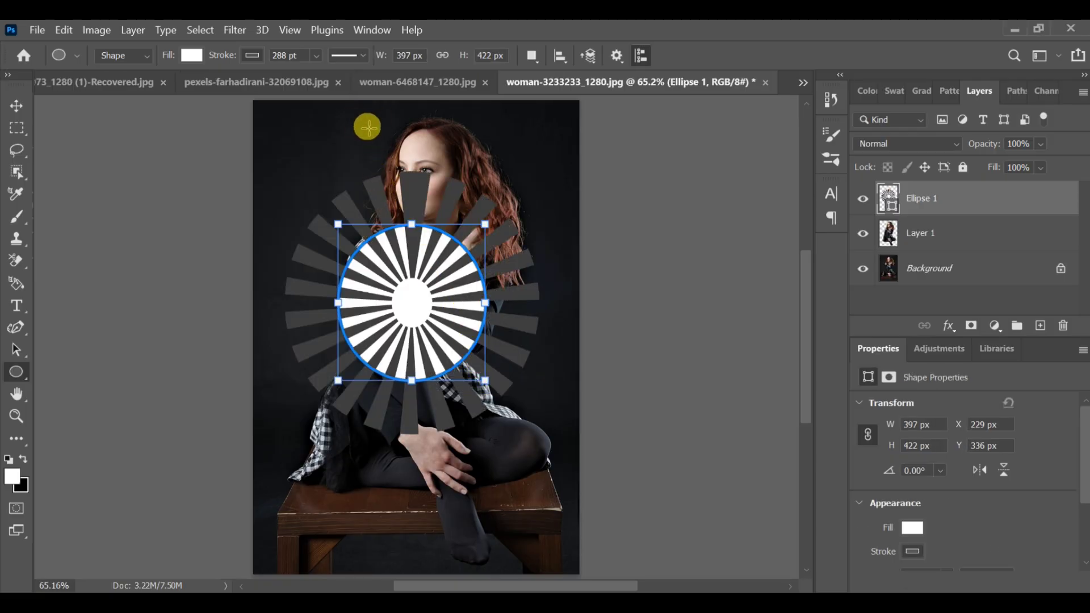
drag(485, 381, 495, 384)
drag(338, 225, 310, 179)
drag(492, 379, 502, 395)
drag(504, 287, 518, 284)
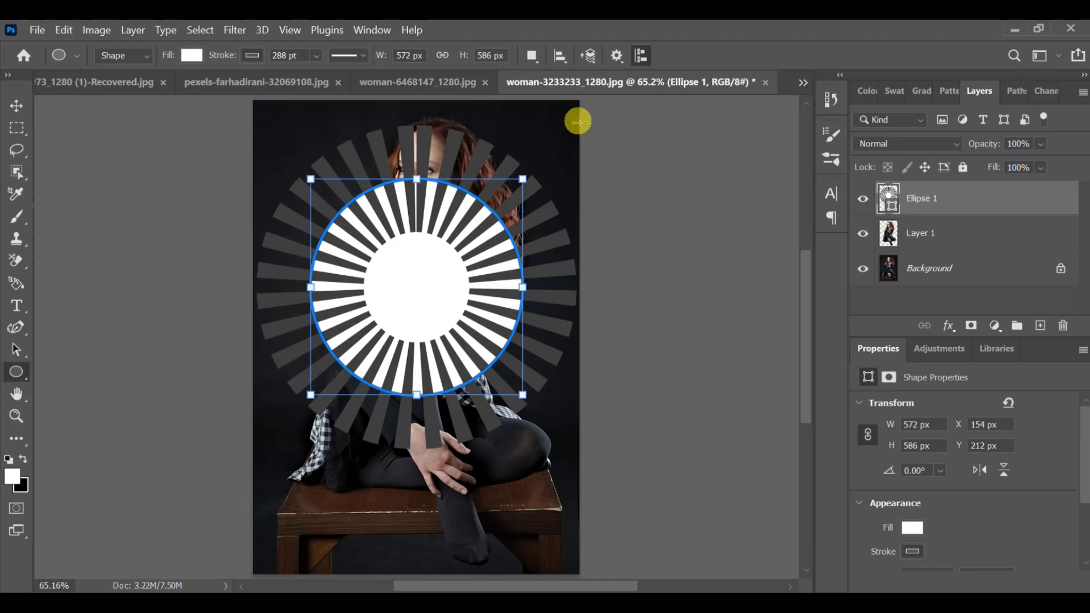
Try the dashed and dotted stroke presets on the ellipse, then settle on a solid stroke
click(317, 56)
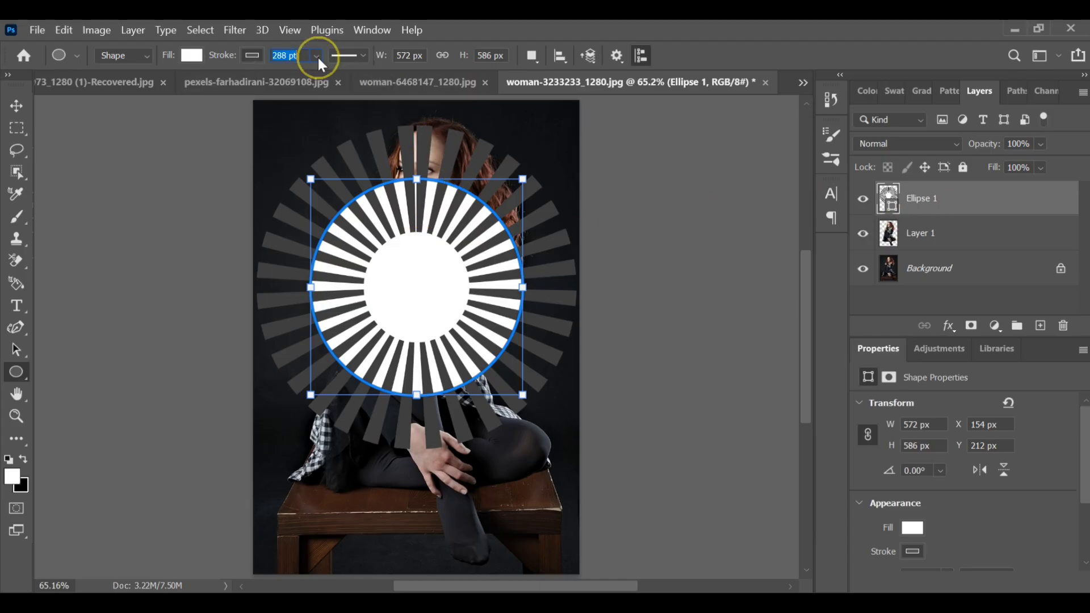
click(358, 55)
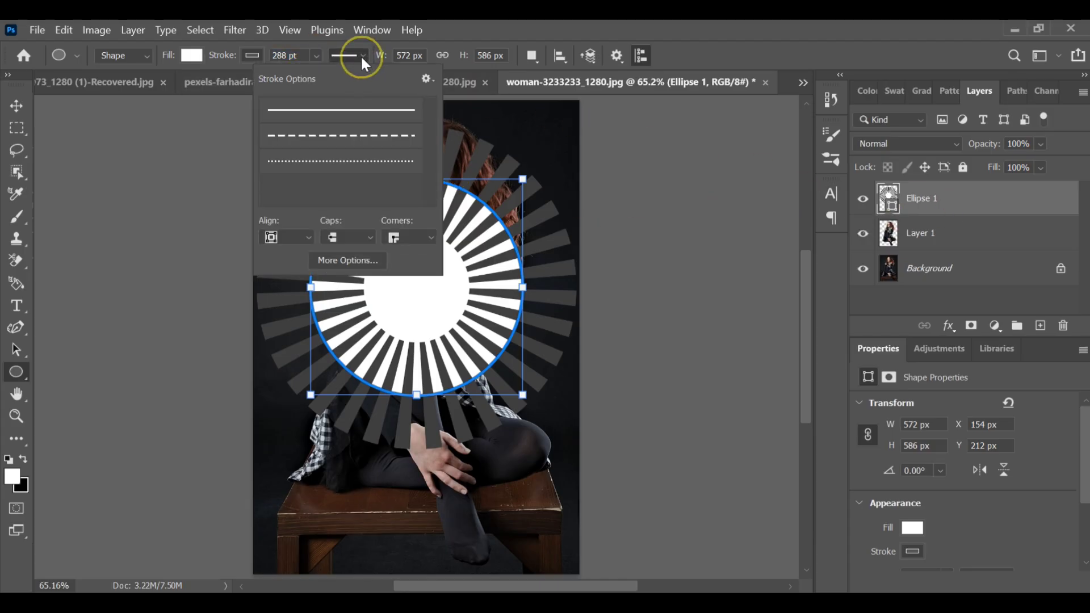
click(366, 142)
click(366, 163)
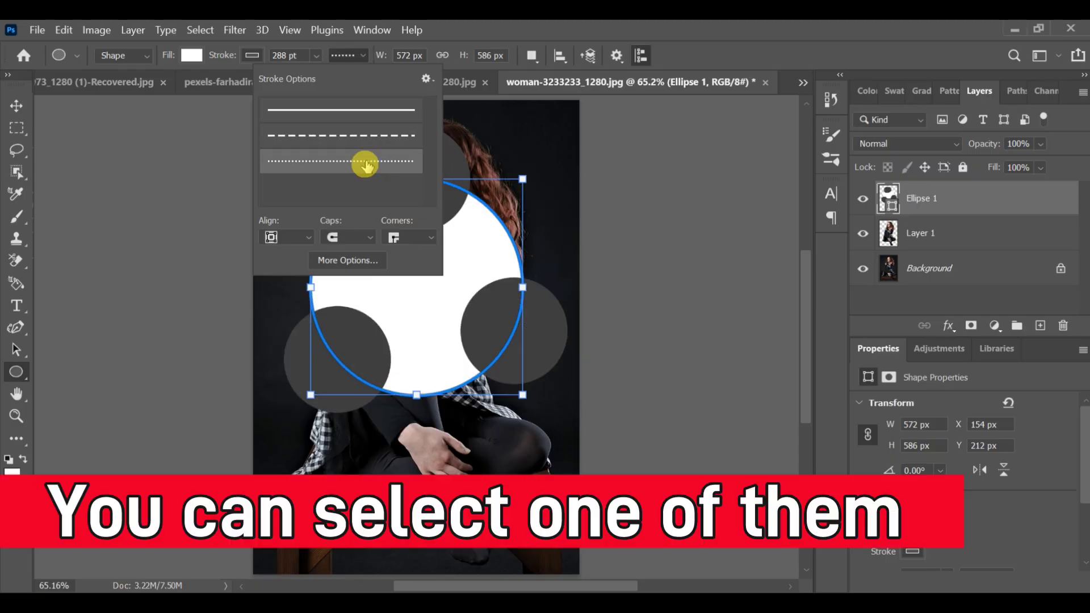
click(360, 115)
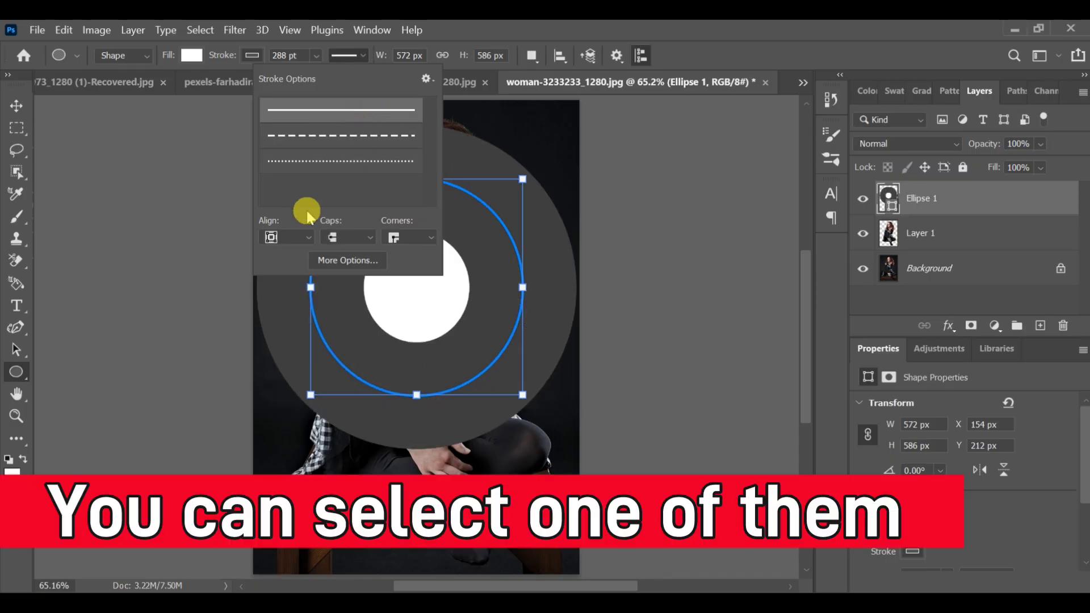
Give the ellipse a custom dashed stroke with dash 0.2 and gap .1
click(358, 257)
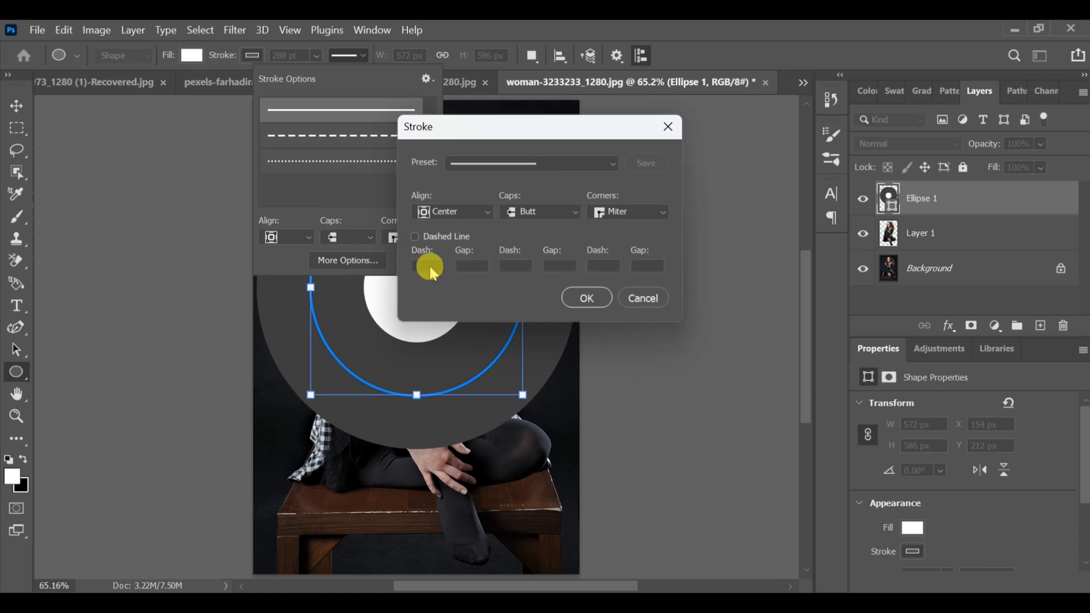
scroll(572, 243, down, 1)
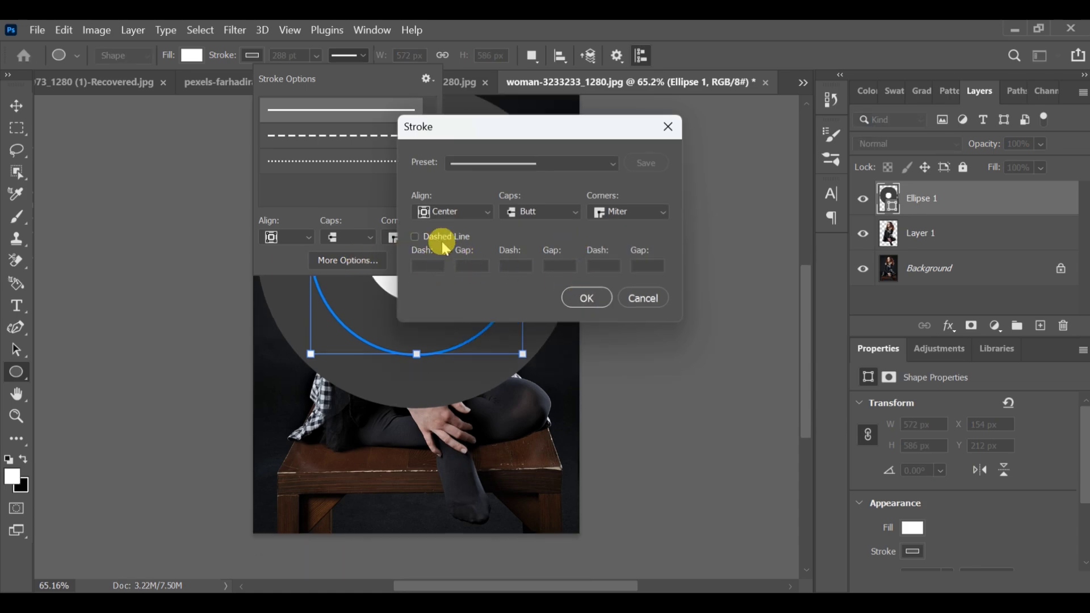
click(420, 233)
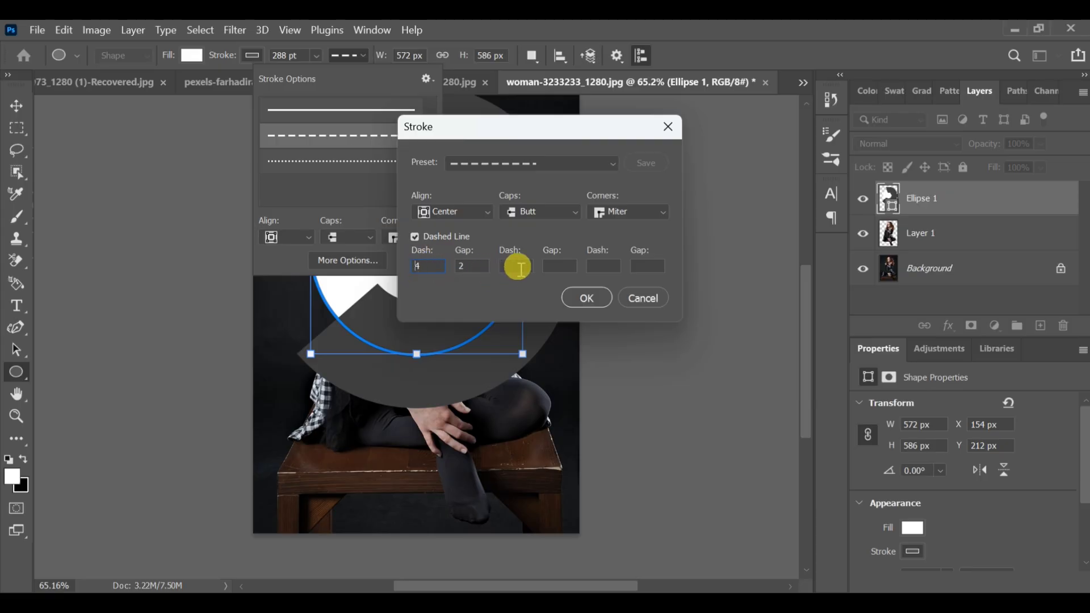
key(BackSpace)
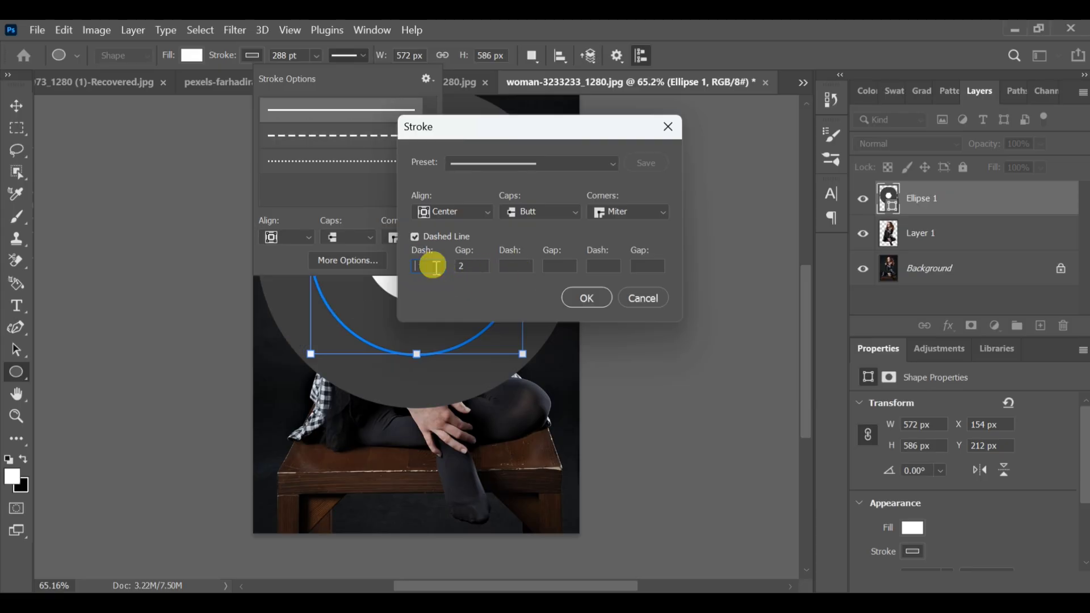
text(0)
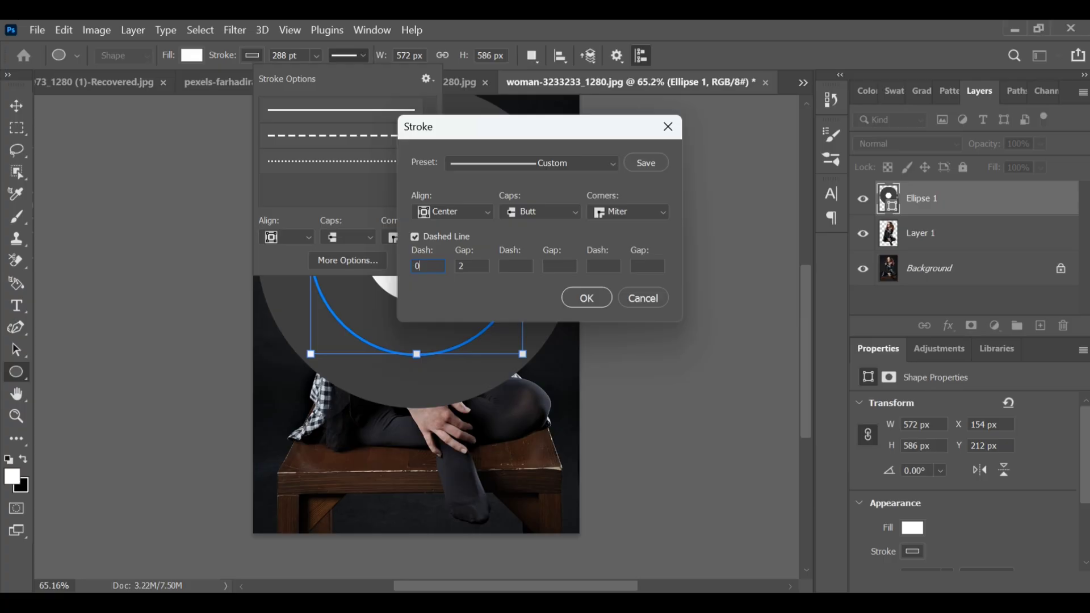
text(.2)
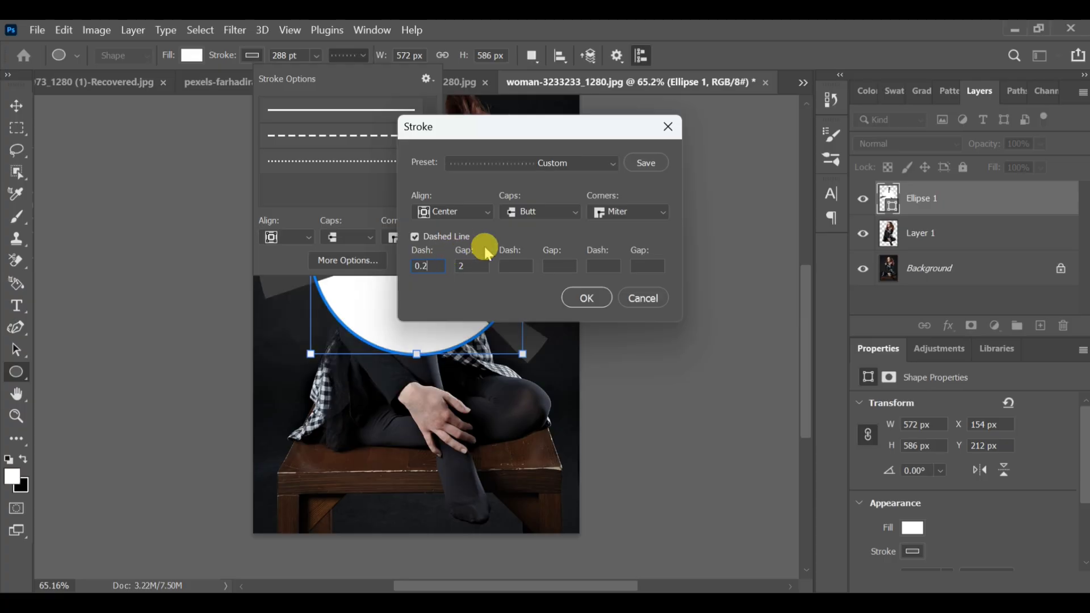
key(BackSpace)
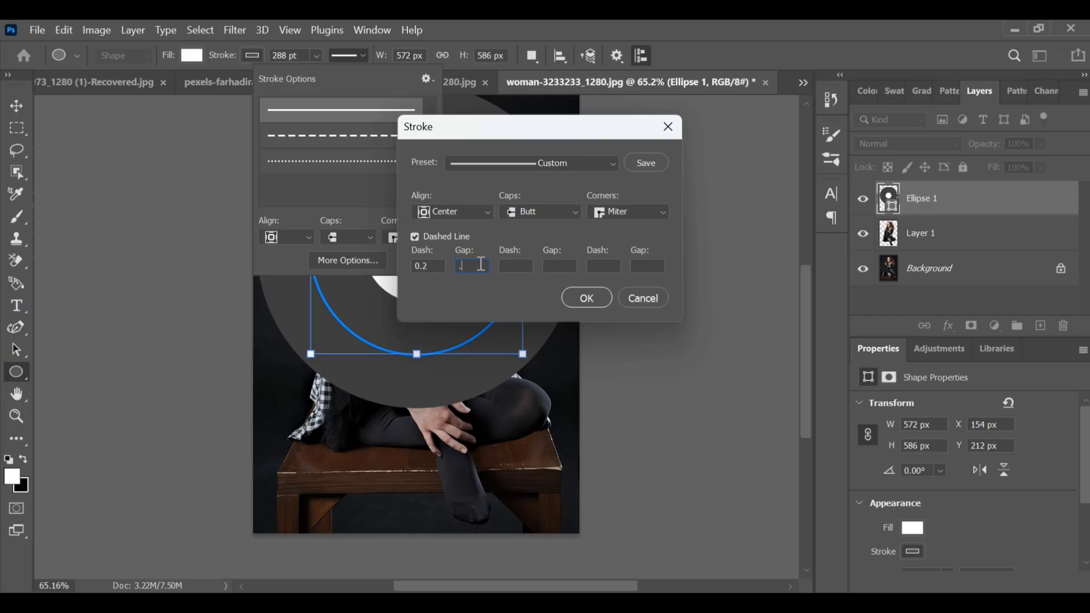
text(.1)
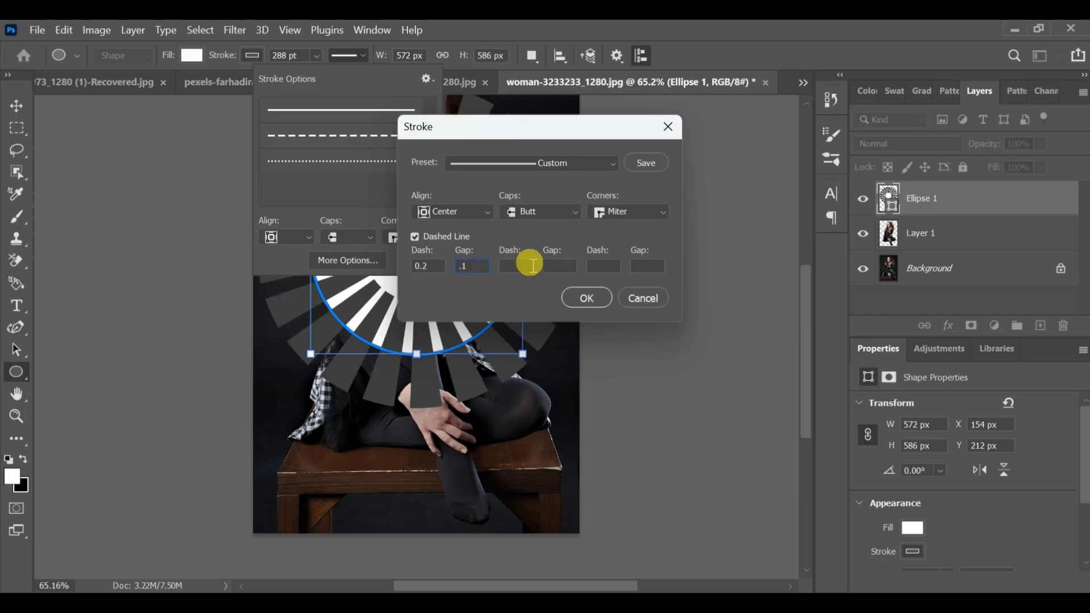
click(577, 299)
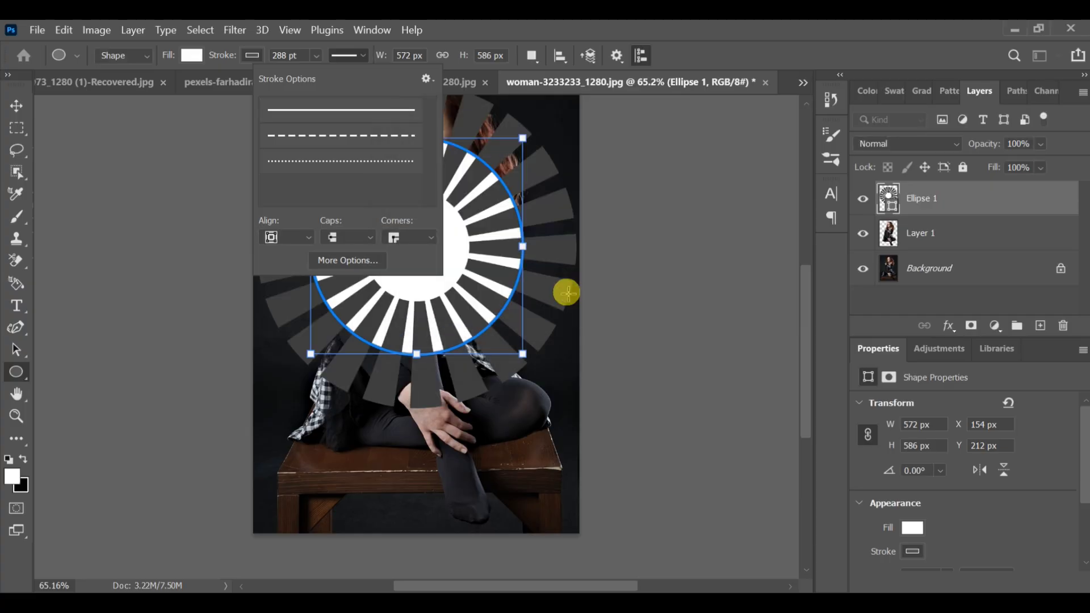
Rasterize the Ellipse 1 shape into a pixel layer and move Layer 1 above it
click(427, 81)
click(426, 81)
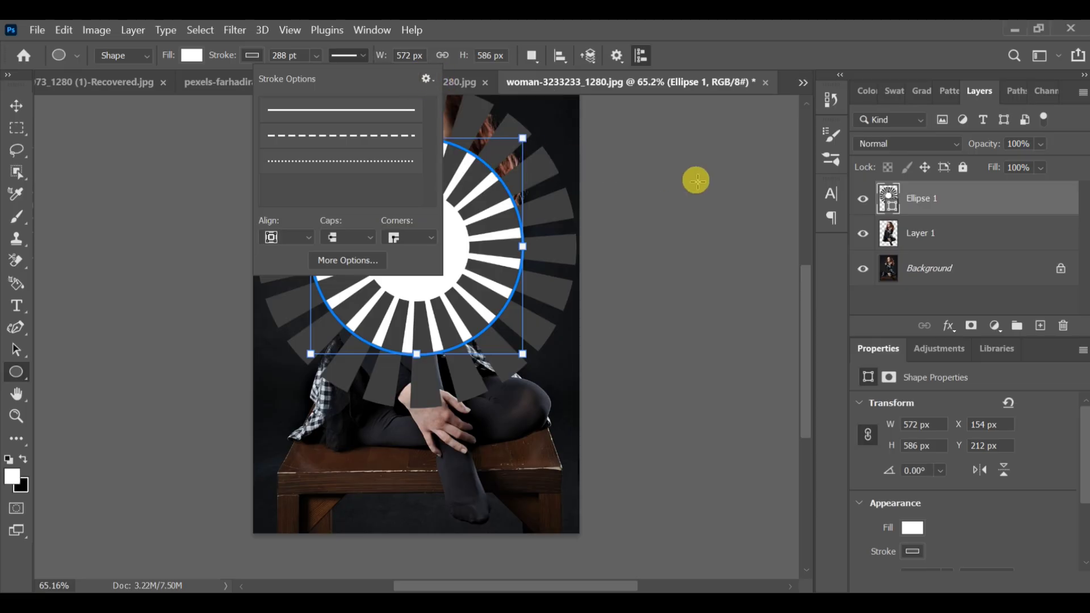
click(17, 111)
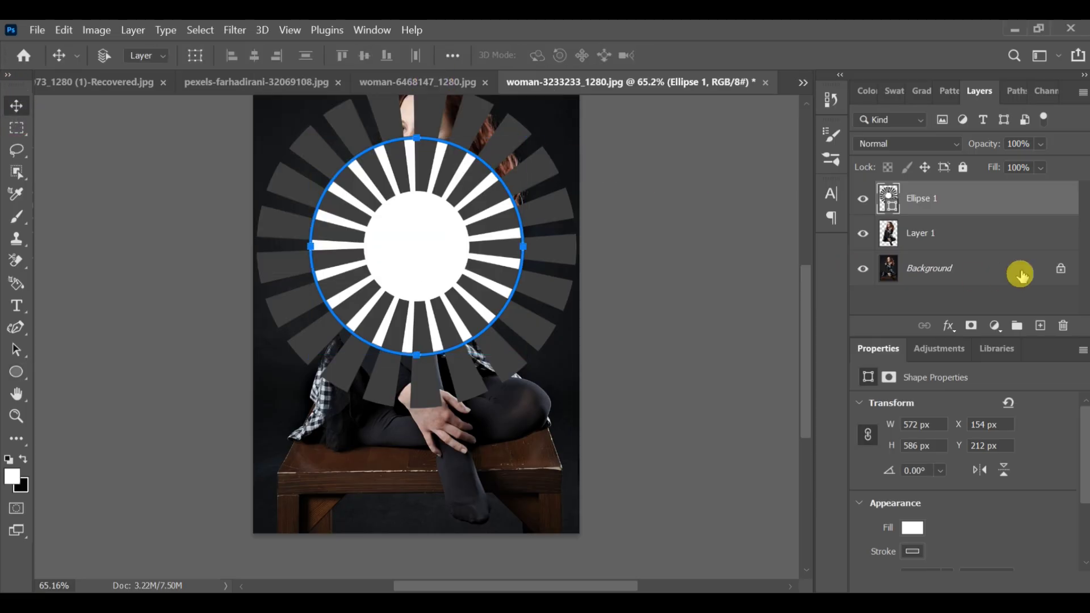
right_click(916, 198)
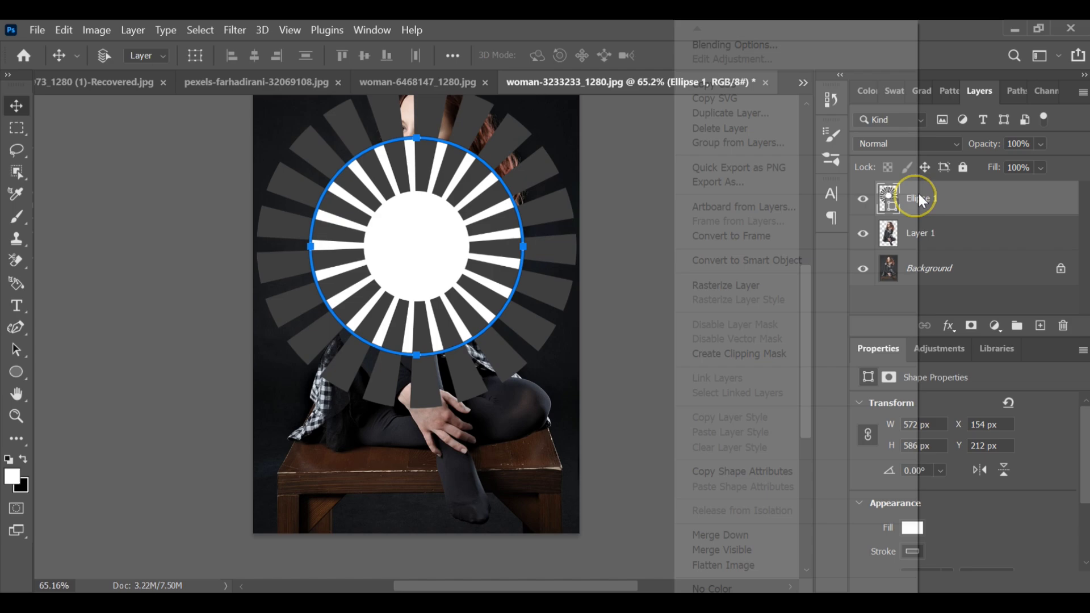
click(769, 289)
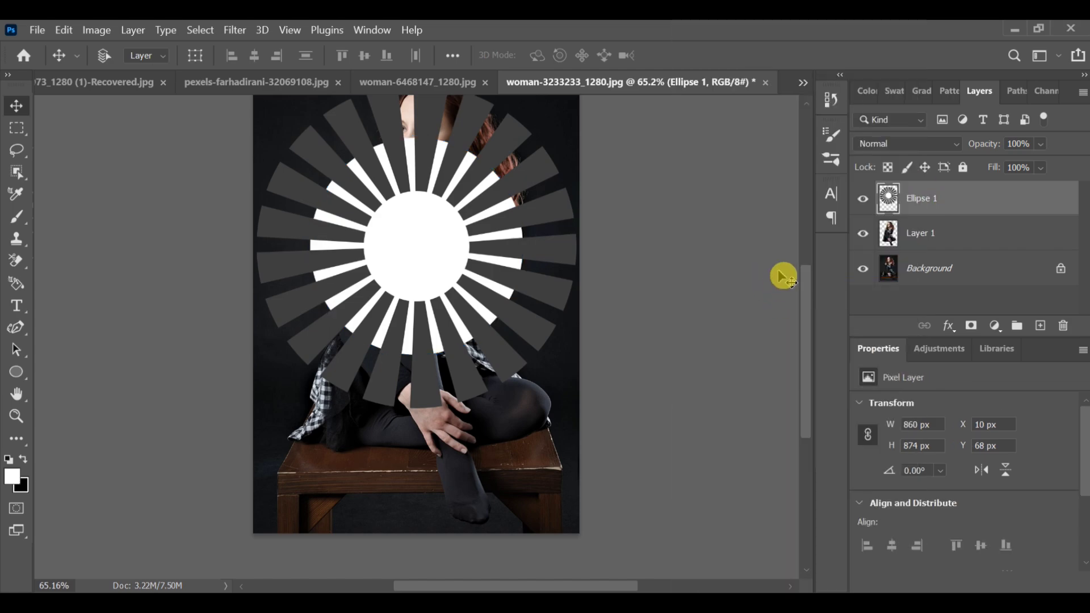
drag(883, 233, 899, 214)
Duplicate the Ellipse 1 sunburst layer as Ellipse 1 copy
click(912, 237)
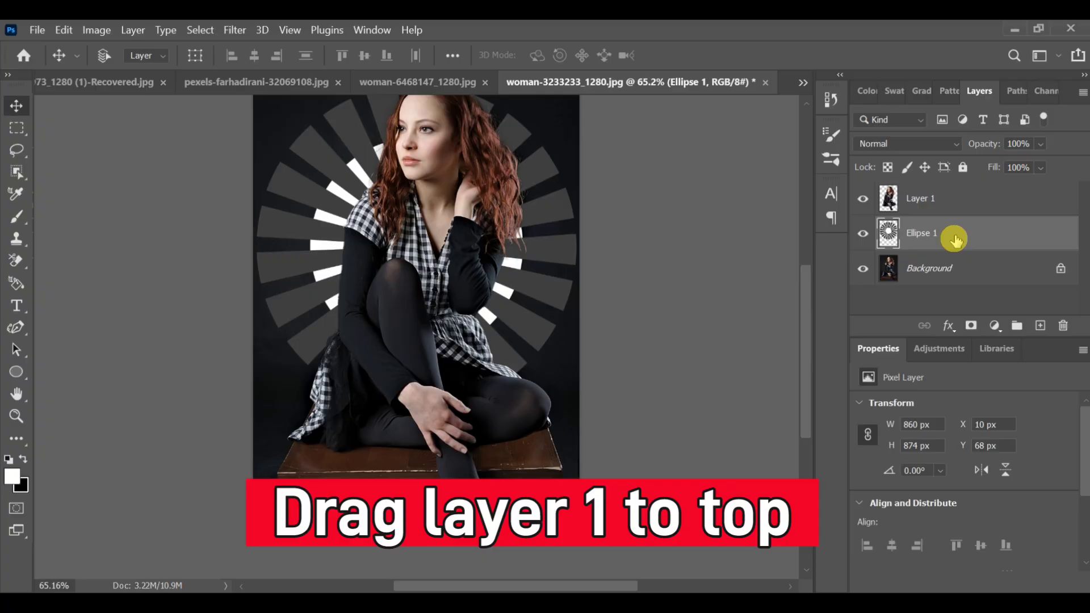
drag(966, 235, 1038, 321)
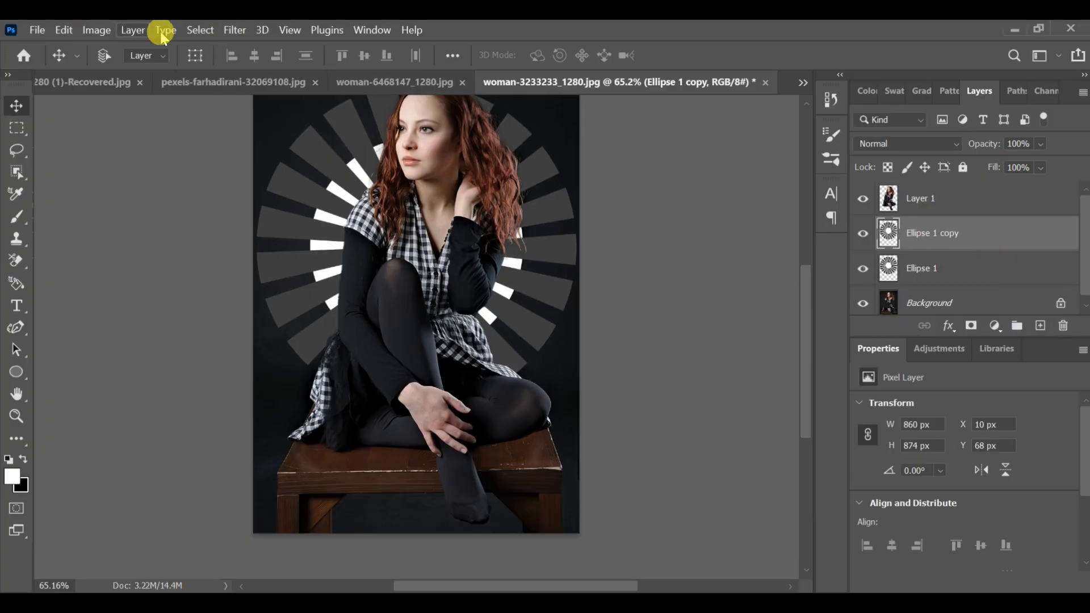
Blur Ellipse 1 copy with a 44.3-pixel Gaussian Blur
click(235, 30)
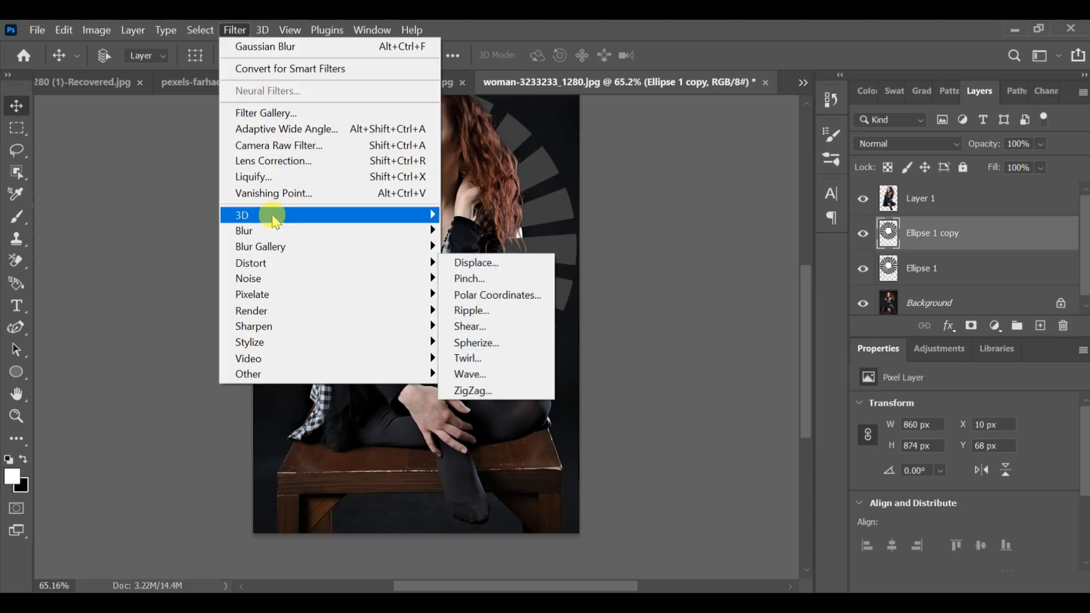
mouse_move(247, 231)
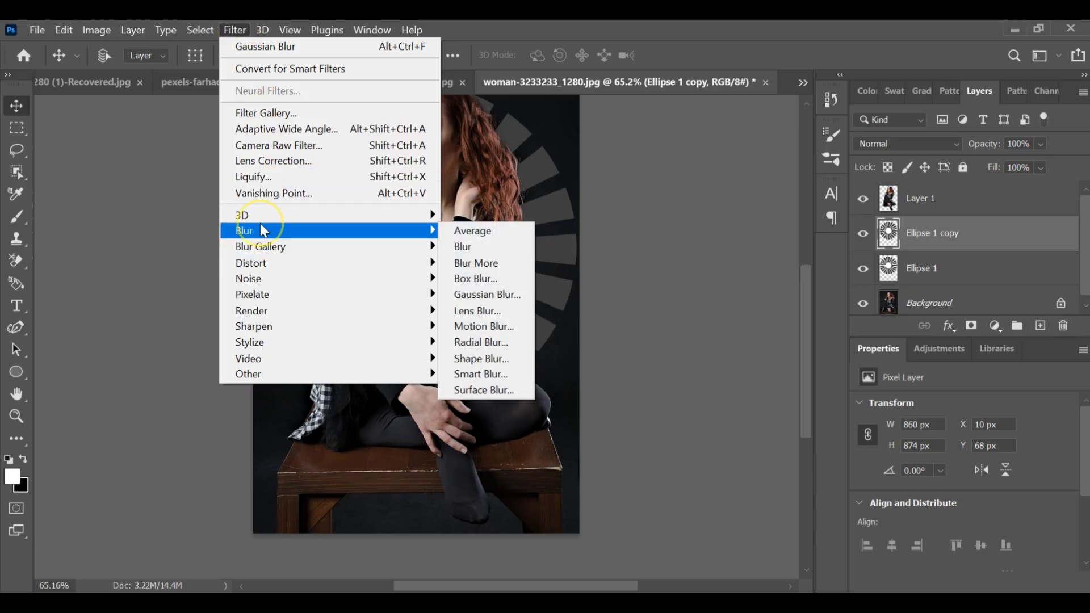
click(473, 298)
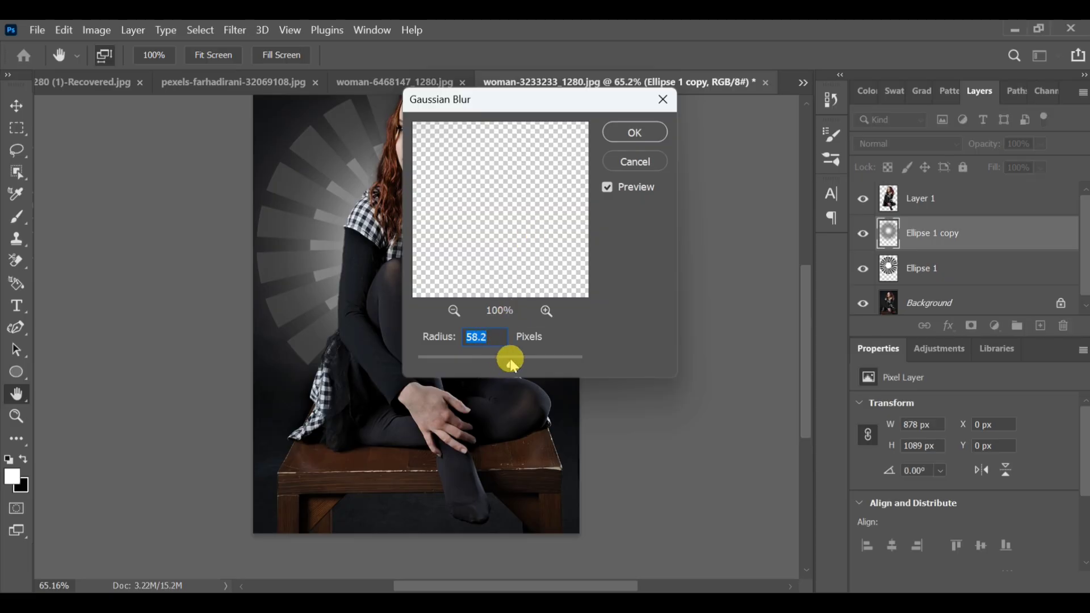
drag(506, 363, 506, 364)
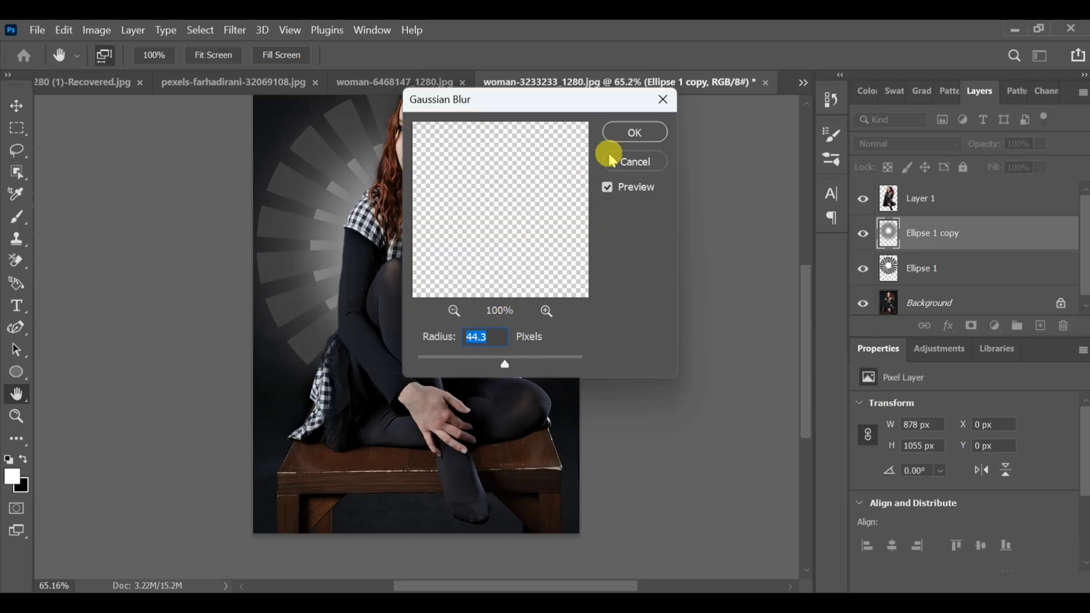
click(629, 133)
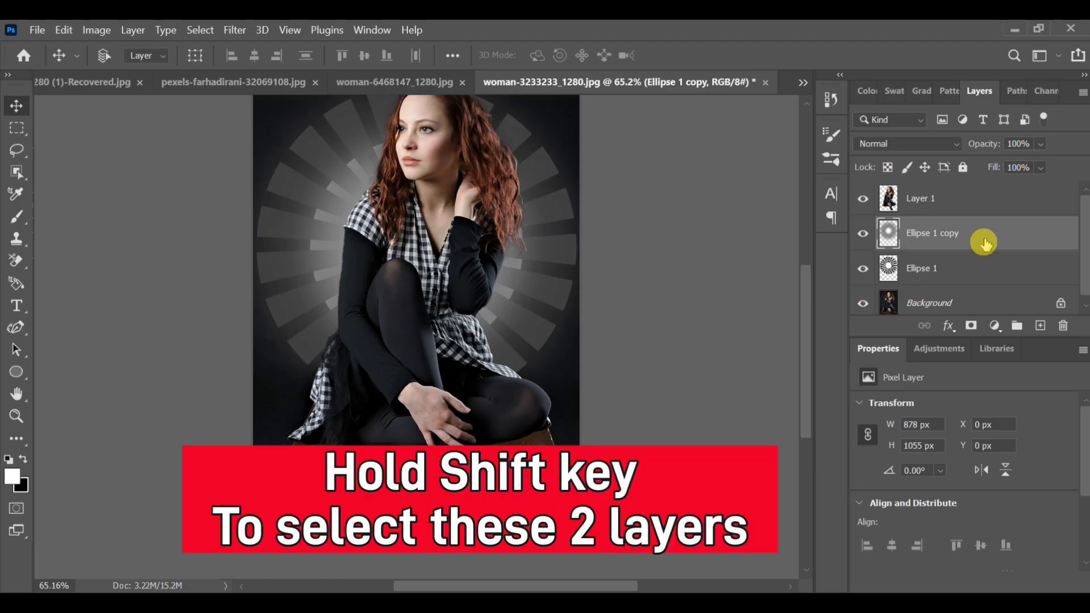
Select Ellipse 1 with its blurred copy and put both into Group 1
shift+click(969, 272)
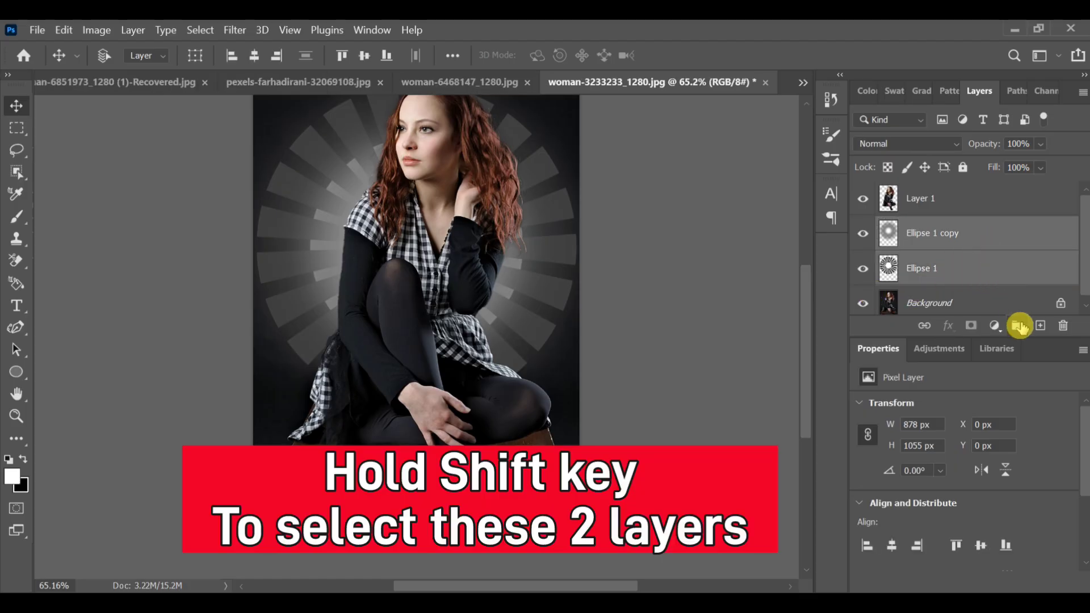
click(1018, 326)
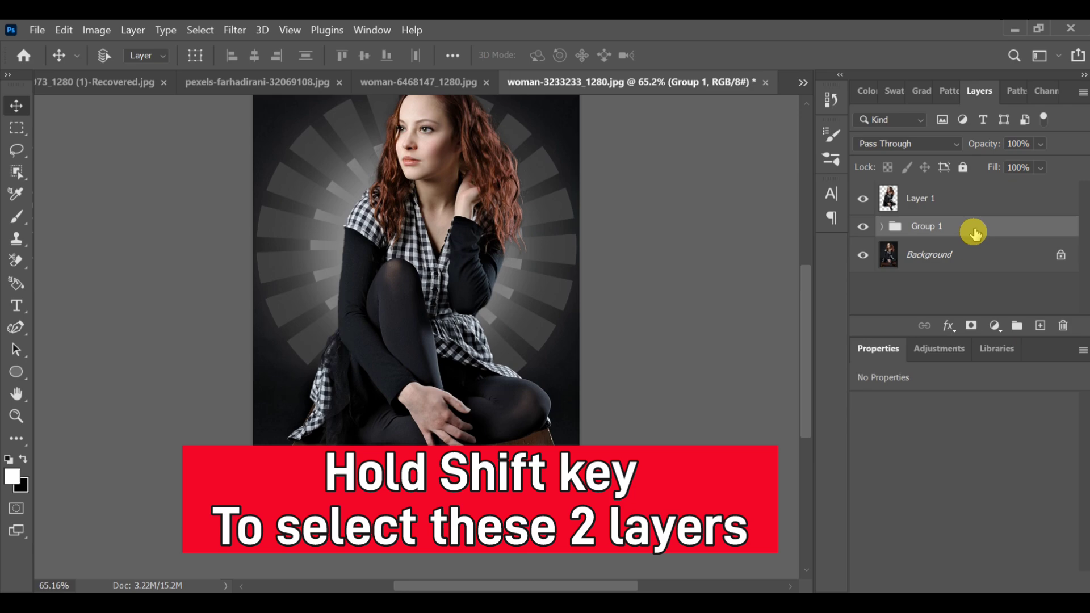
Add a radial Gradient Fill layer using an Oranges preset above Group 1
click(994, 326)
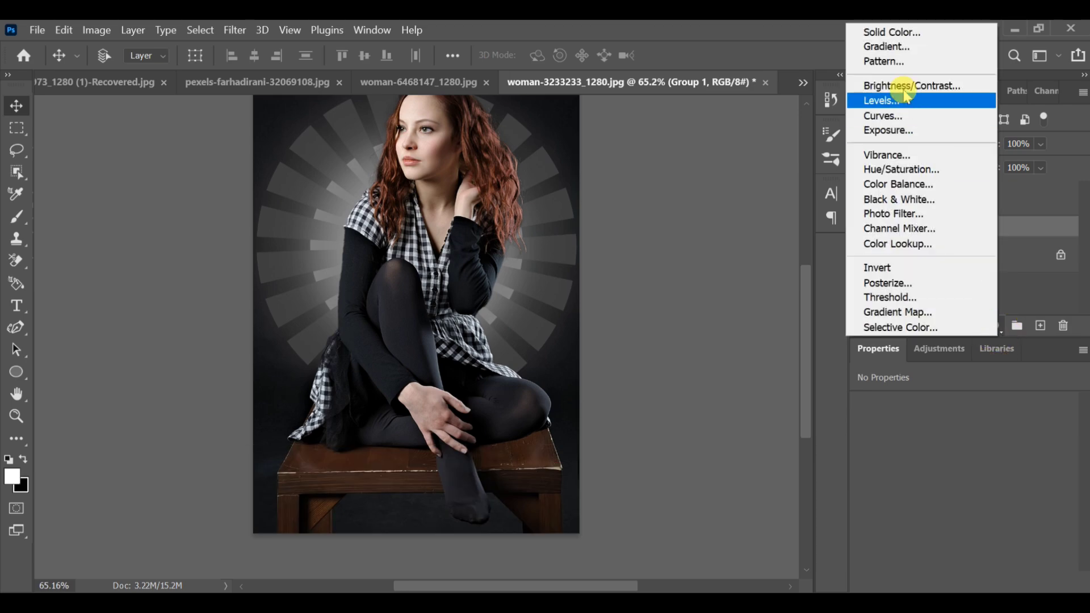
click(894, 44)
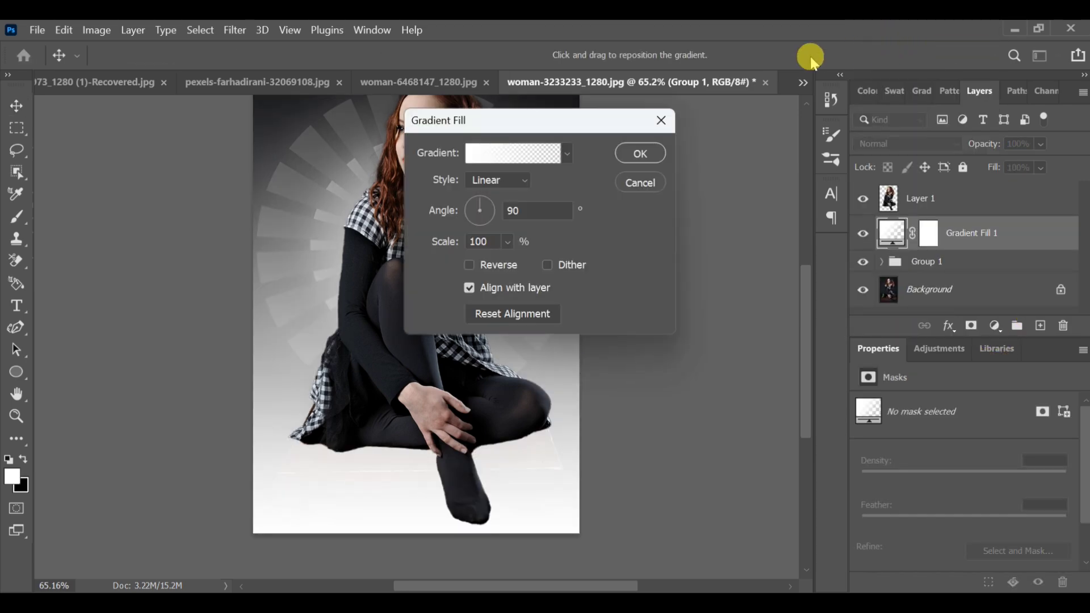
click(499, 180)
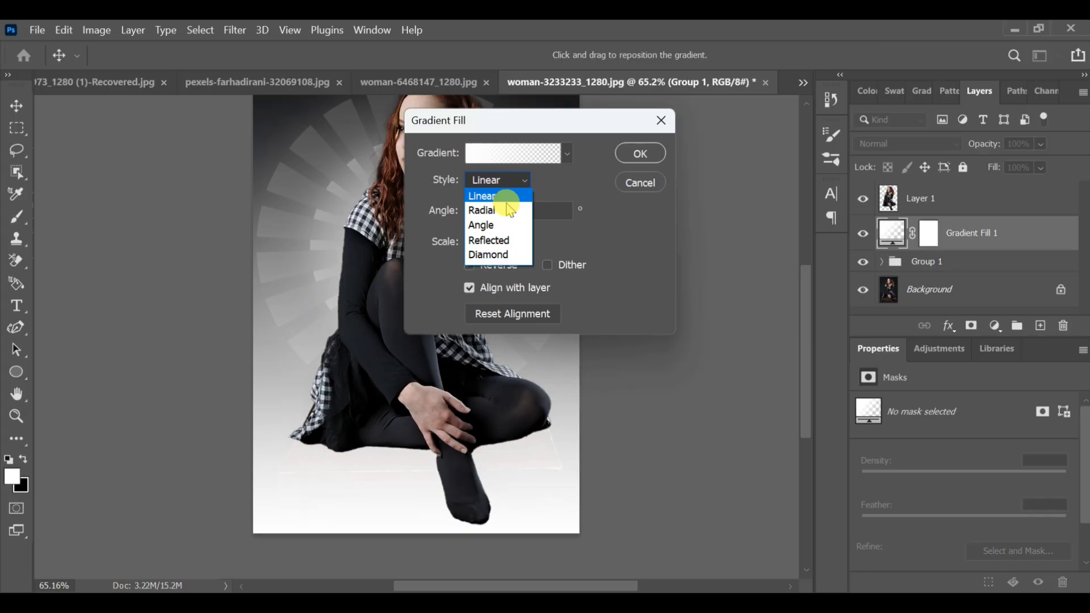
click(488, 210)
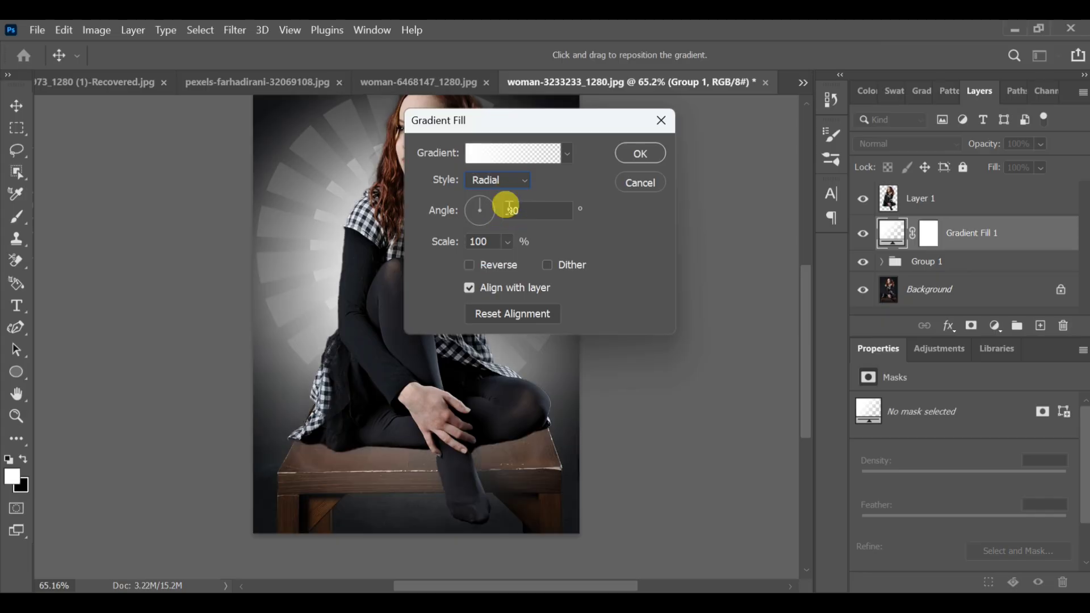
click(568, 154)
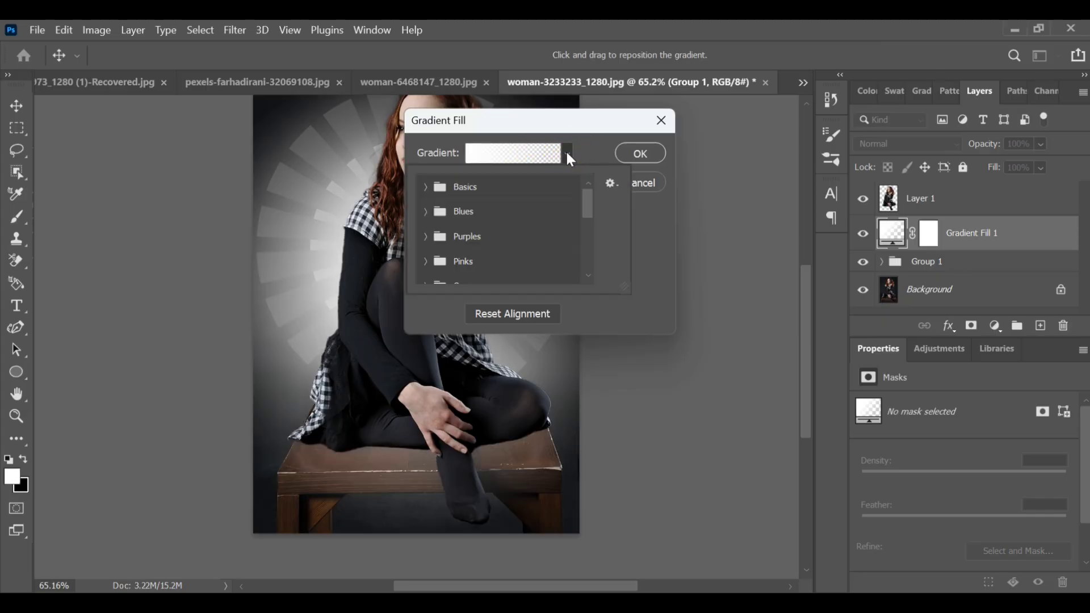
scroll(432, 222, down, 2)
click(425, 231)
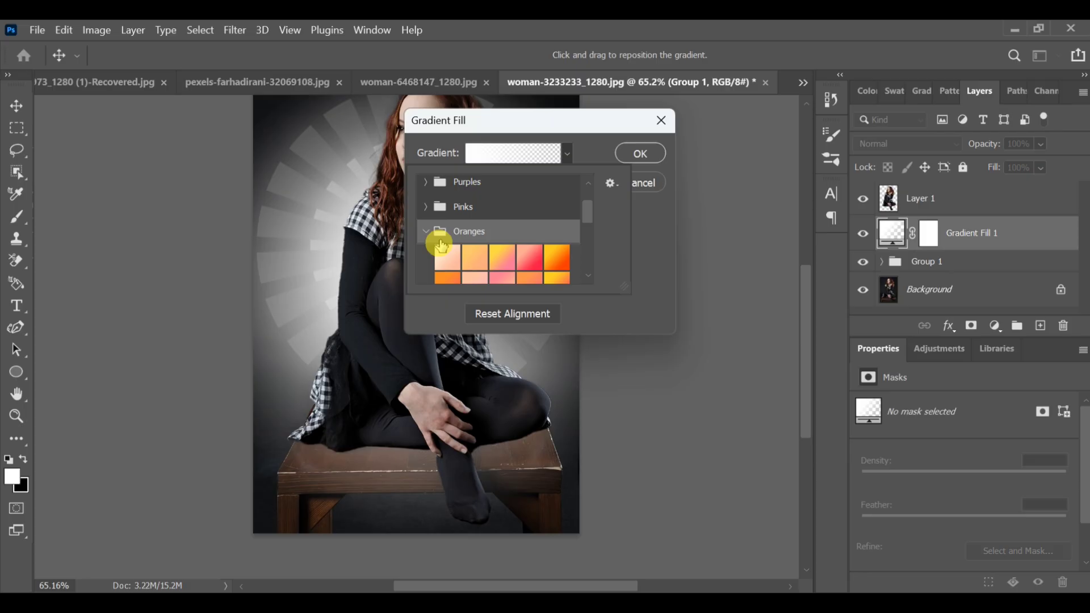
click(550, 250)
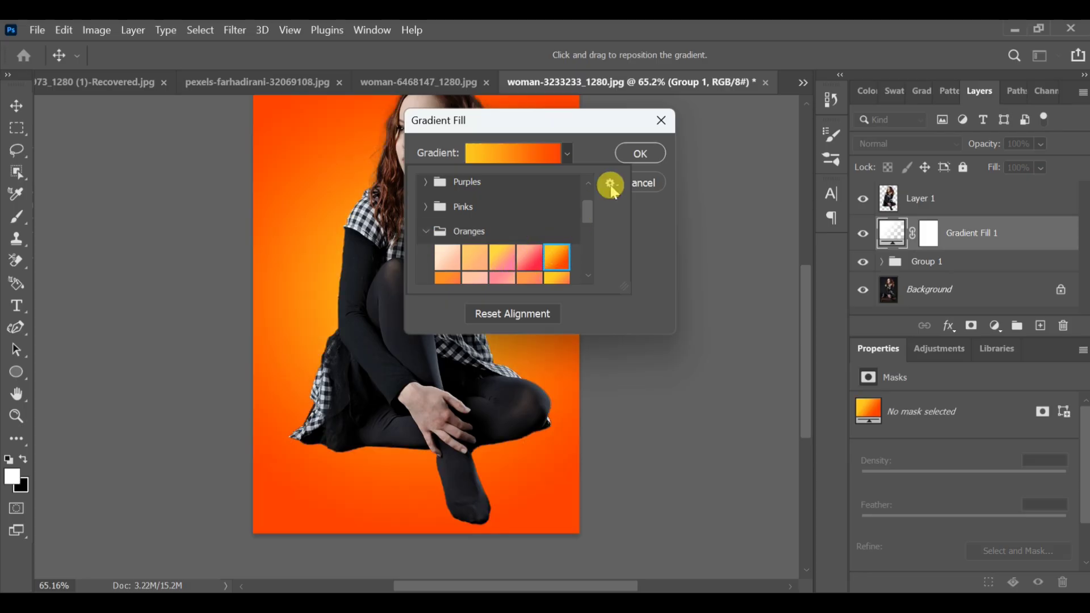
click(638, 155)
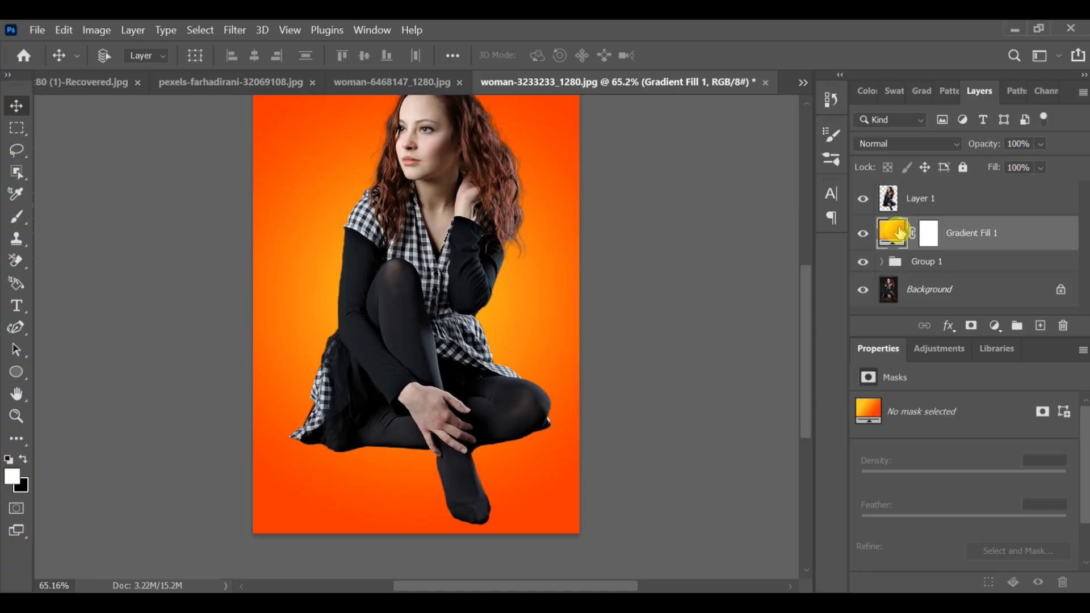
Clip Gradient Fill 1 to the sunburst, then group it with Group 1 as Group 2
right_click(982, 237)
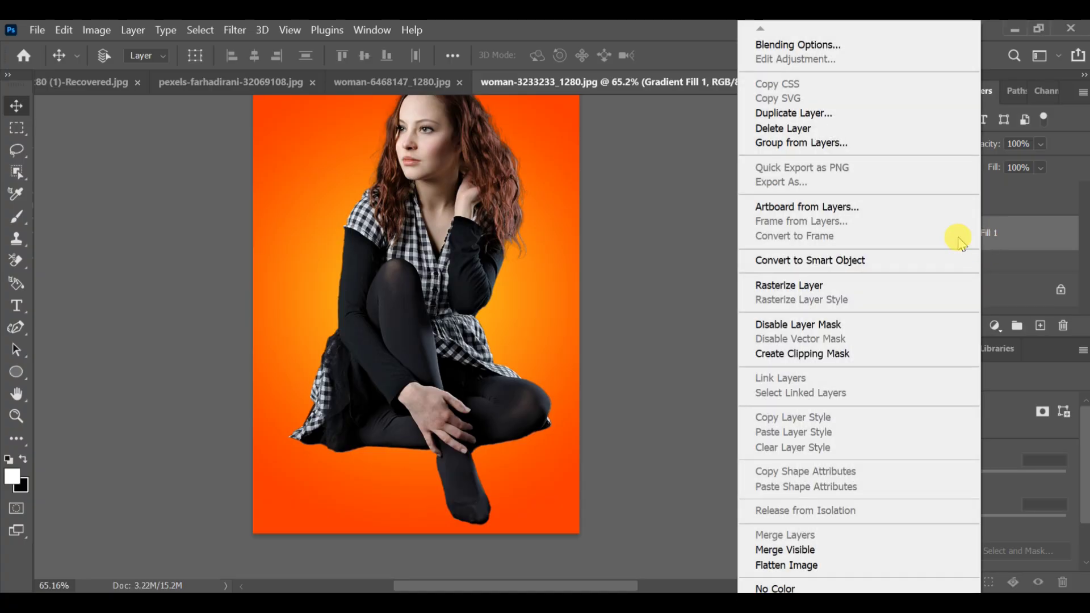
click(794, 352)
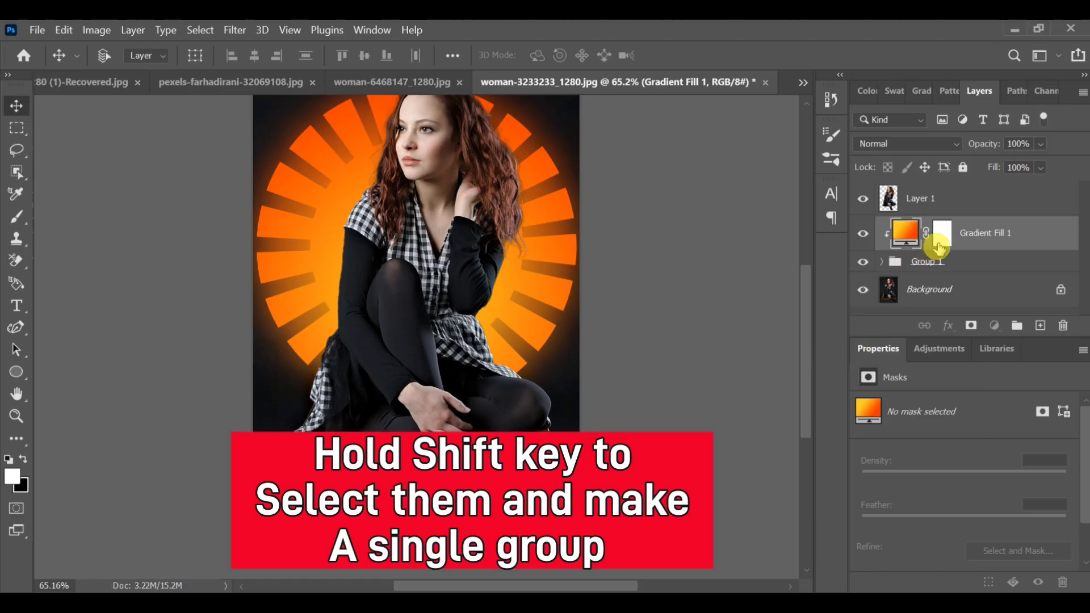
shift+click(944, 266)
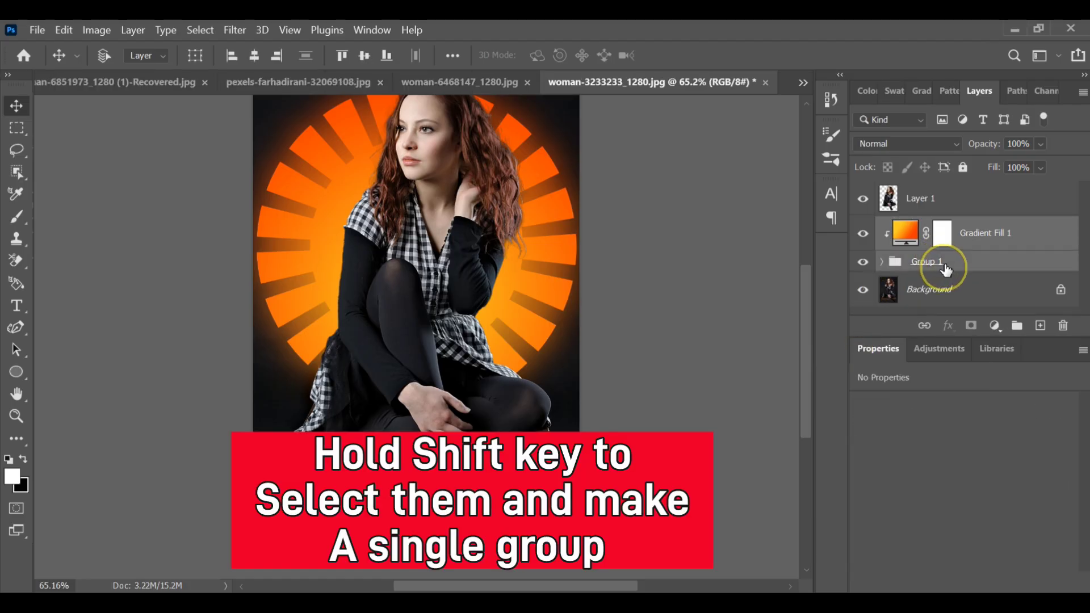
click(1015, 323)
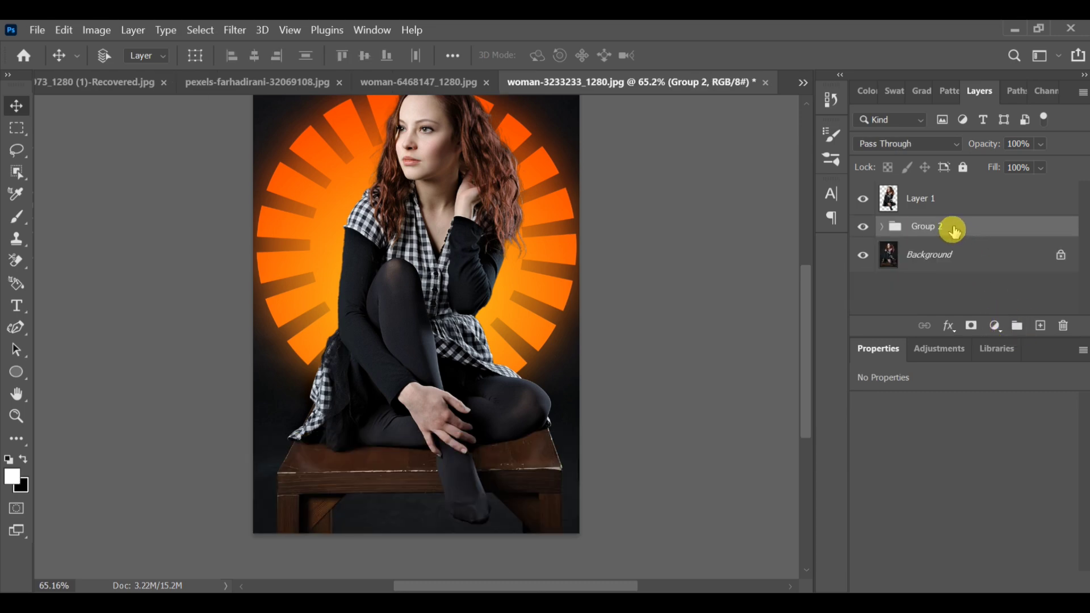
Duplicate the sunburst Group 2 and set the copy's blend mode to Linear Dodge (Add)
key(ctrl+j)
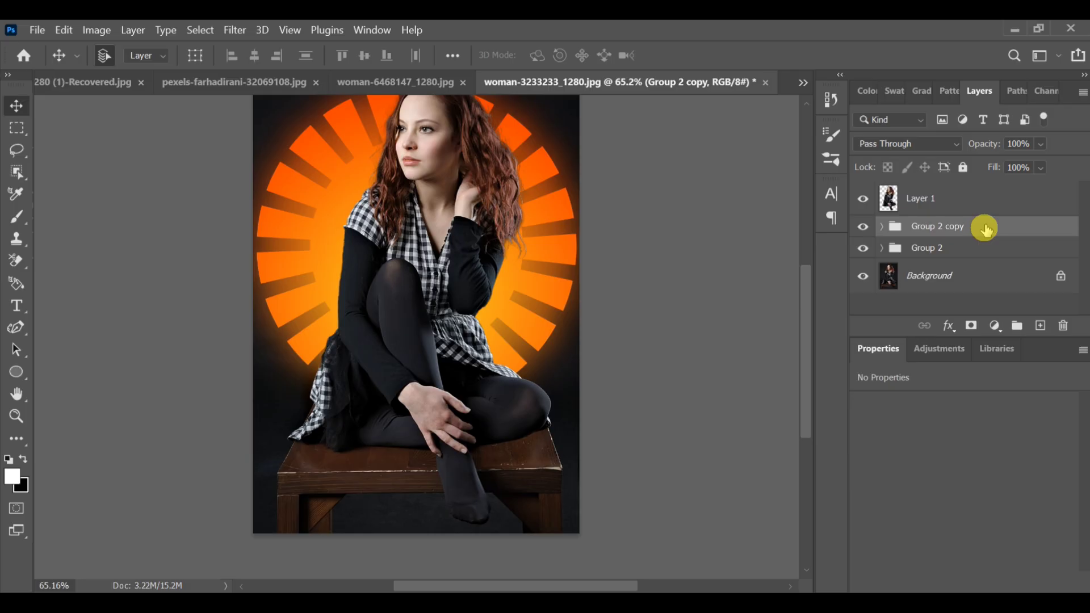
click(911, 145)
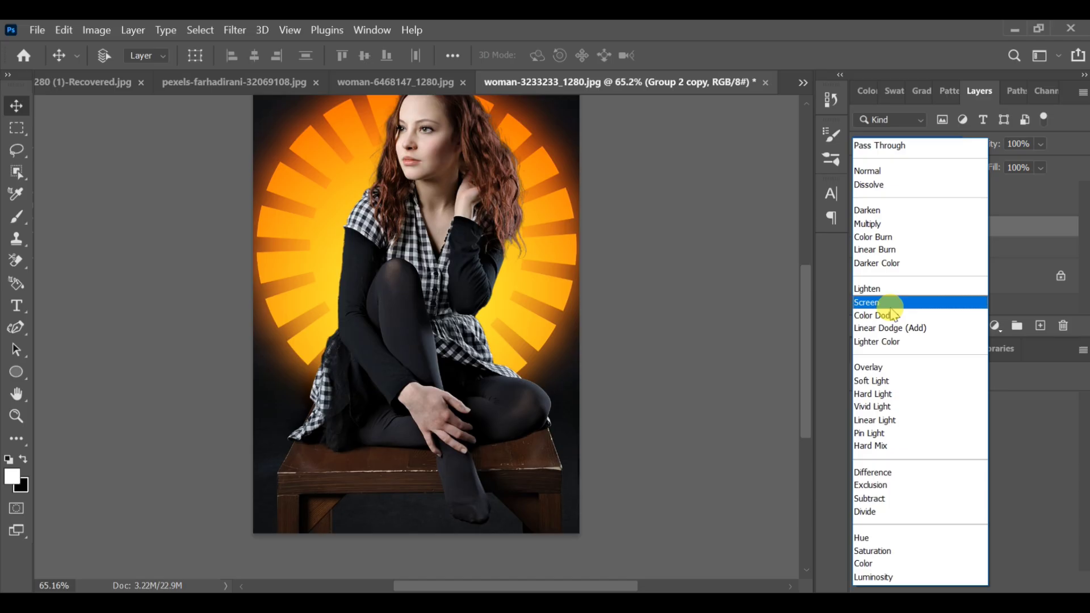
click(894, 329)
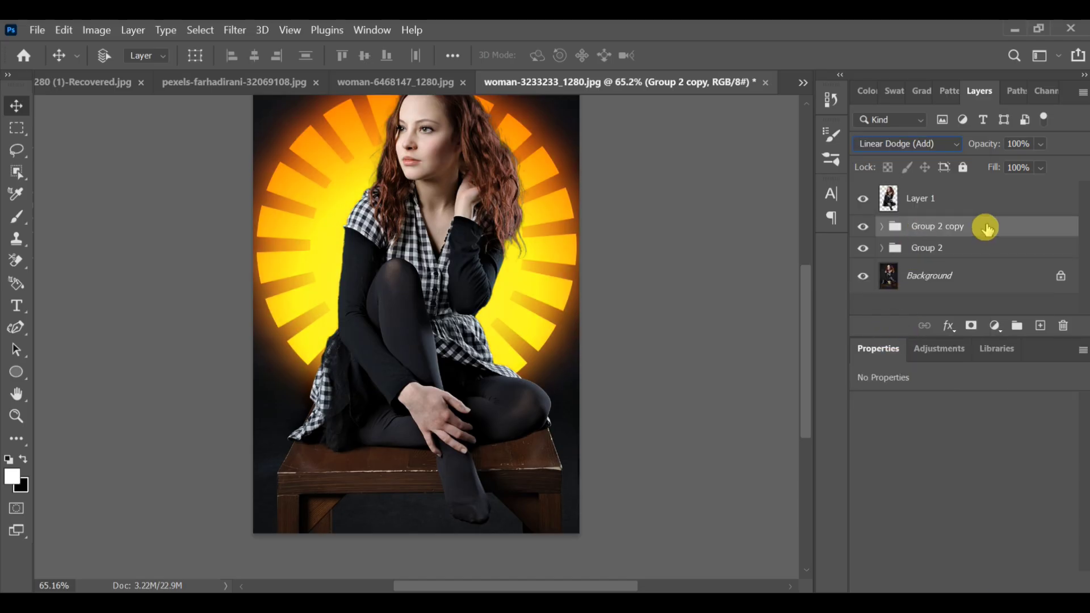
Duplicate the Linear Dodge group again and lower Group 2 copy 2 to 46% opacity
key(ctrl+j)
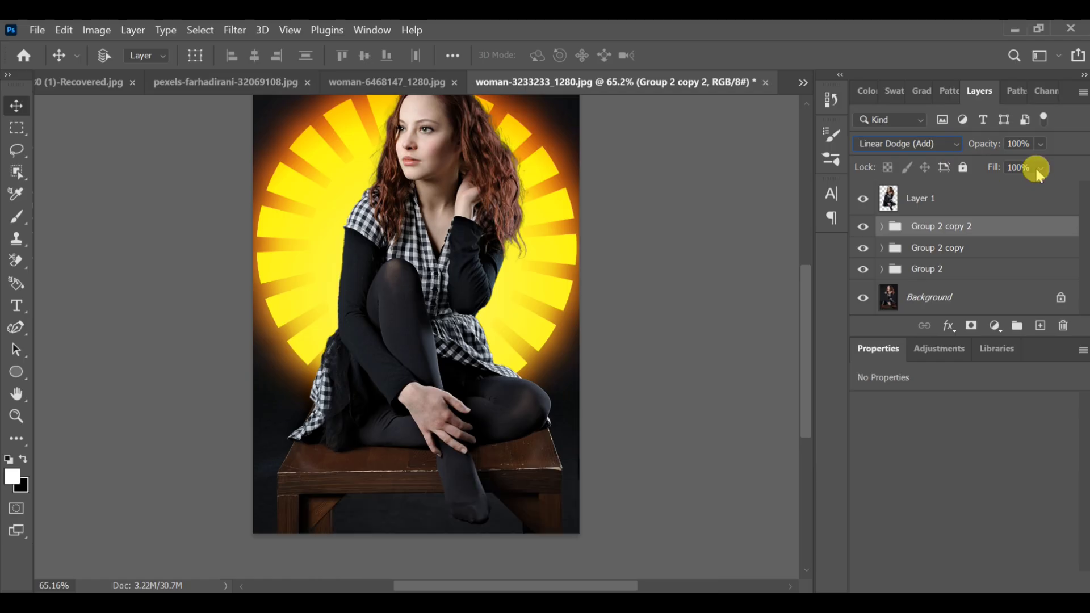
click(1037, 144)
drag(1023, 166, 1025, 166)
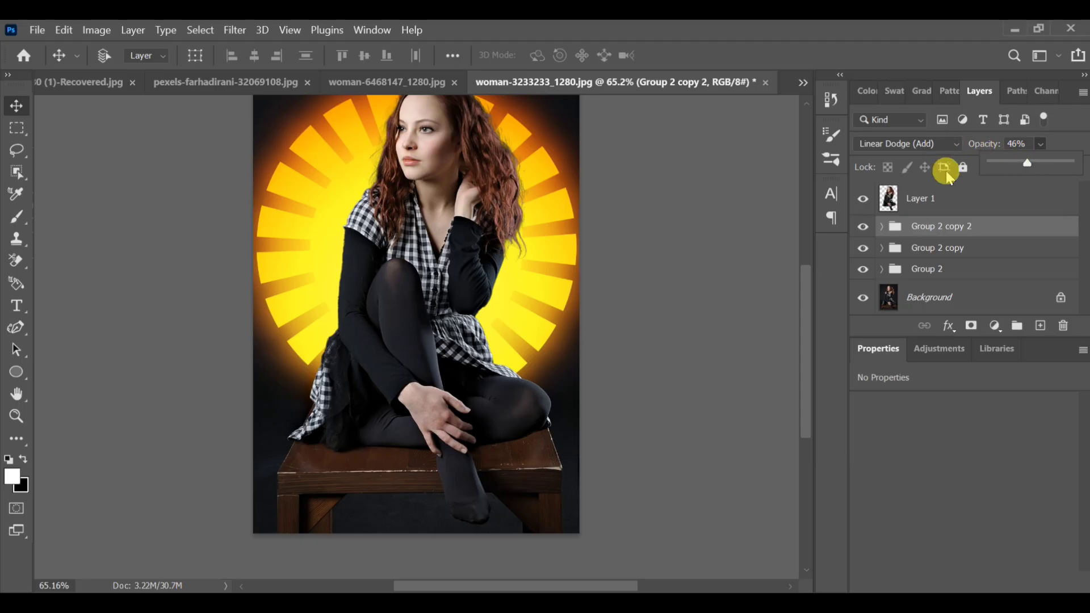
Add Layer 2 above the woman's Layer 1, clip it to her, and blend it as Soft Light
click(944, 201)
click(942, 199)
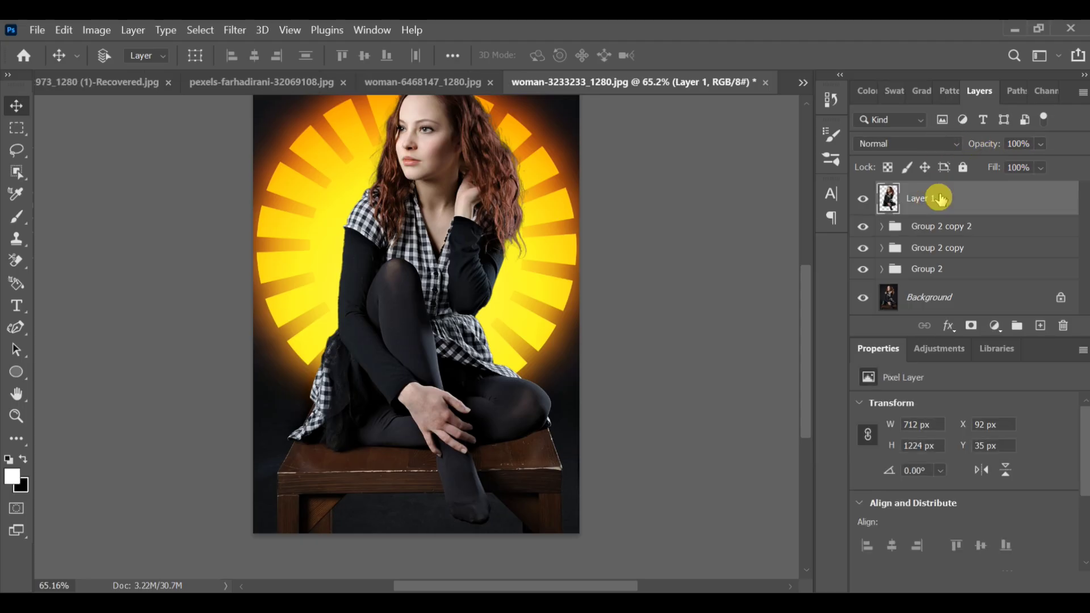
click(1038, 332)
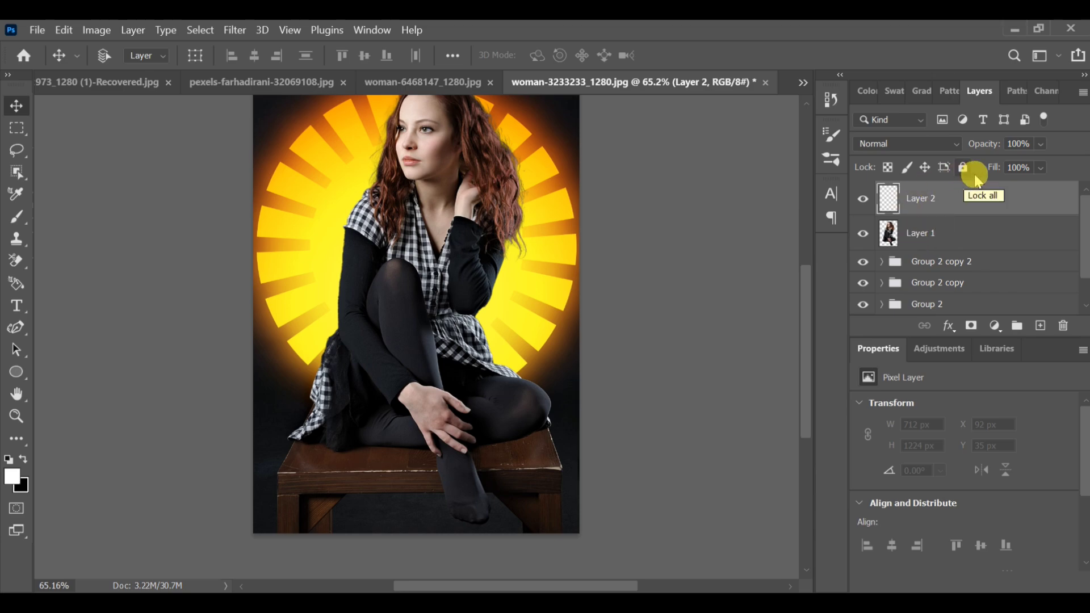
right_click(995, 202)
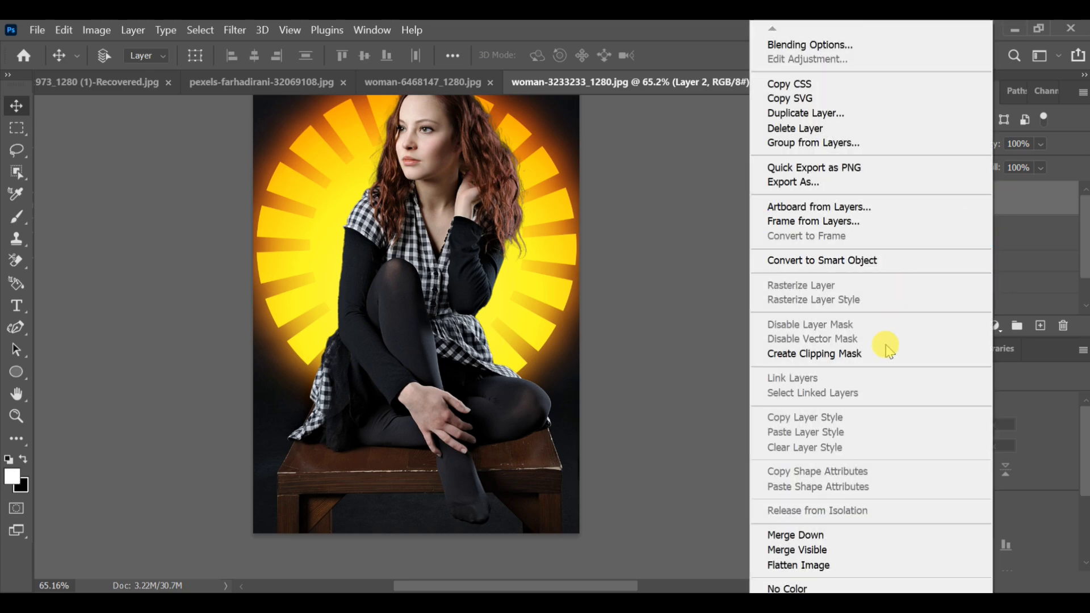
click(859, 353)
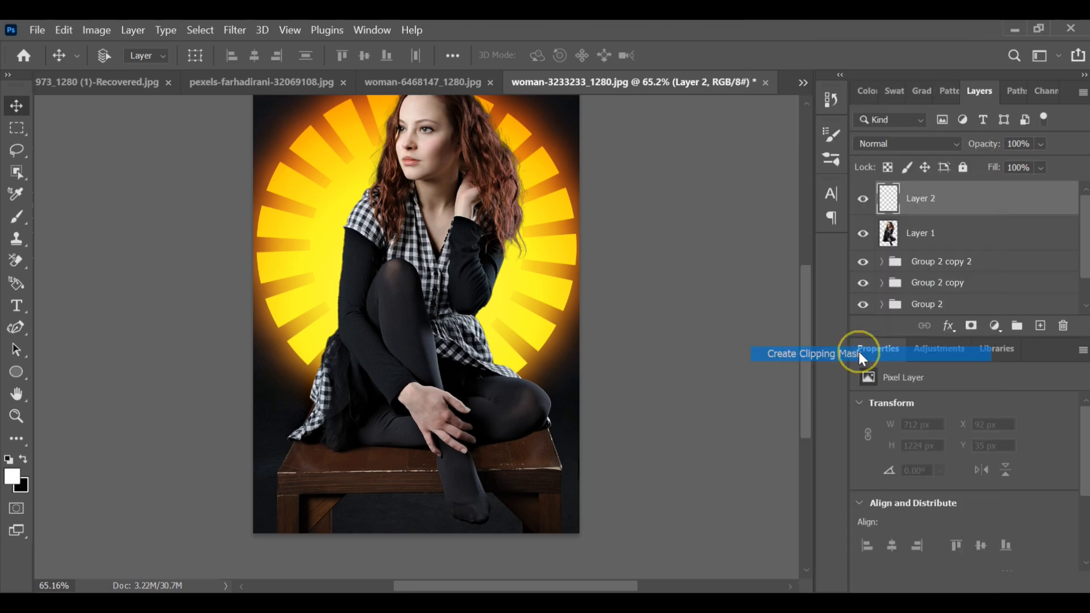
click(906, 143)
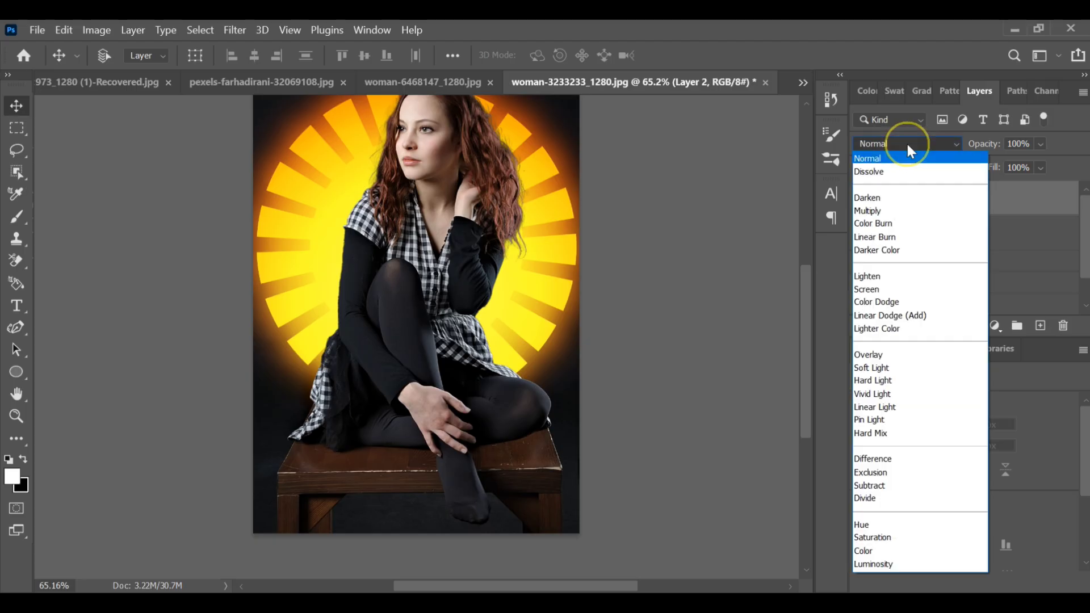
click(892, 368)
Paint white along the hair's right edge with a 100 px, 0% hardness Soft Round brush
click(20, 213)
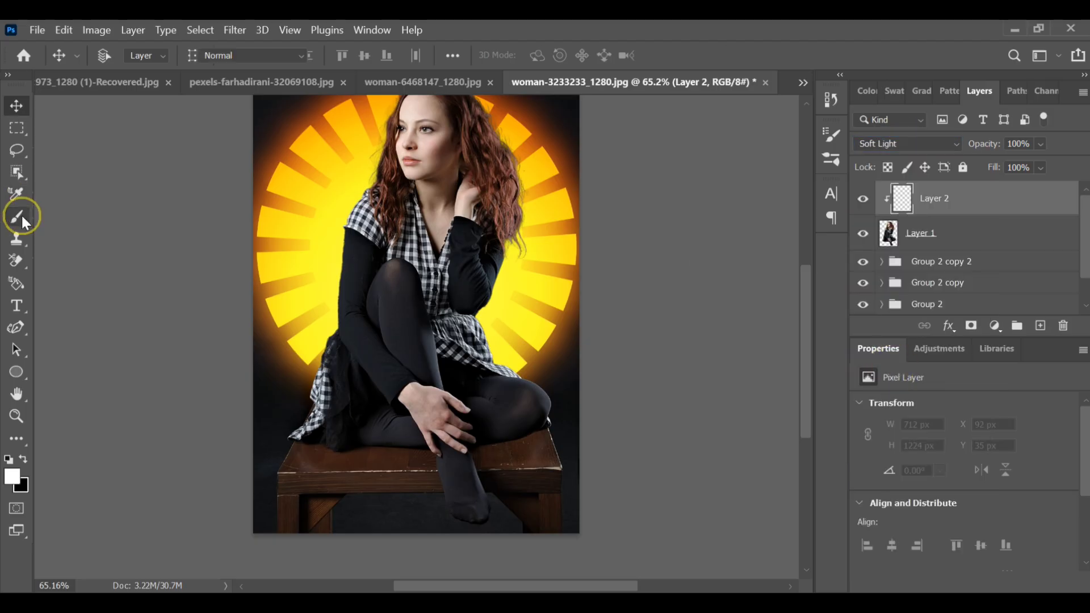
click(124, 56)
drag(99, 110, 210, 113)
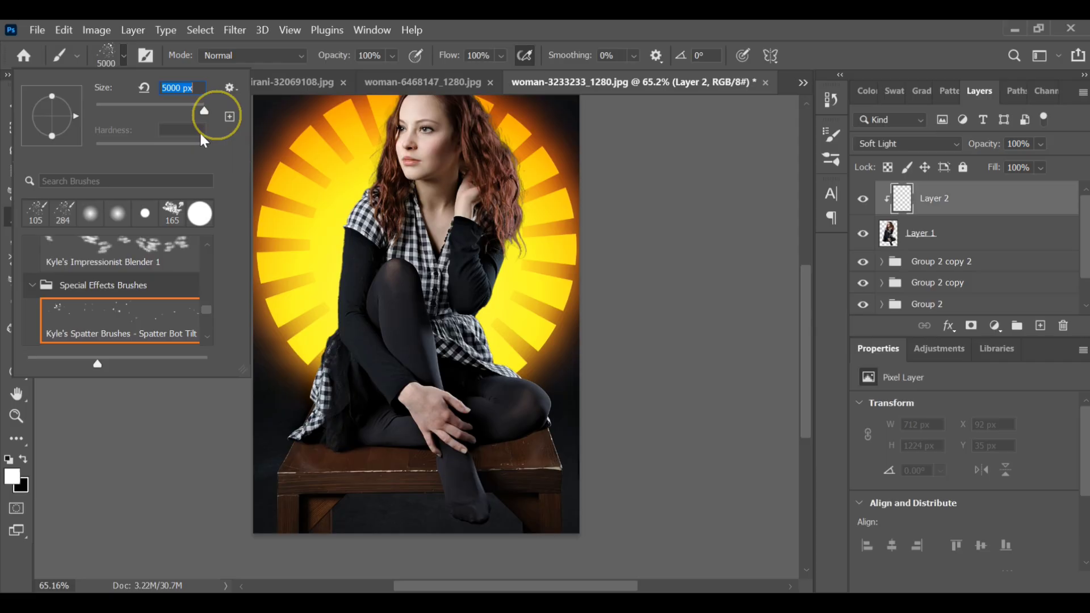
click(95, 214)
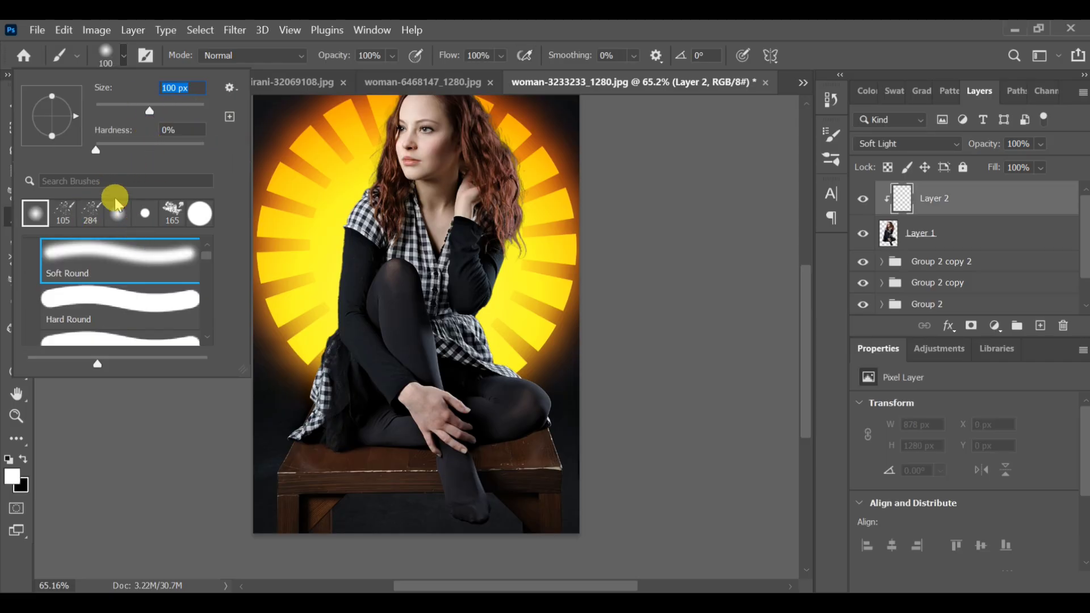
key(Return)
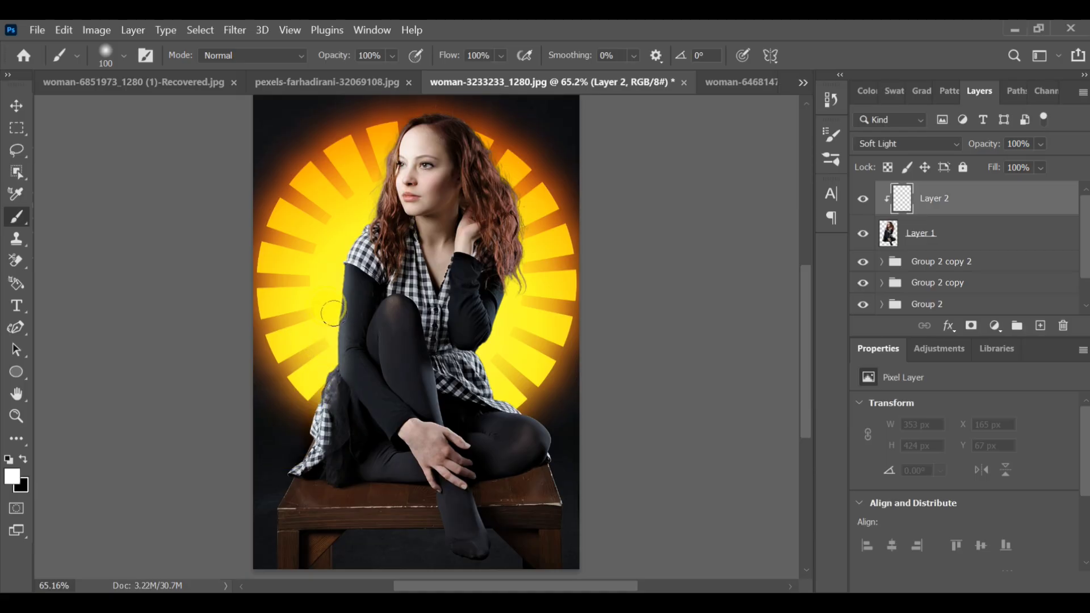
mouse_move(377, 195)
mouse_down()
mouse_move(417, 101)
mouse_move(463, 141)
mouse_move(506, 221)
mouse_move(477, 333)
mouse_up()
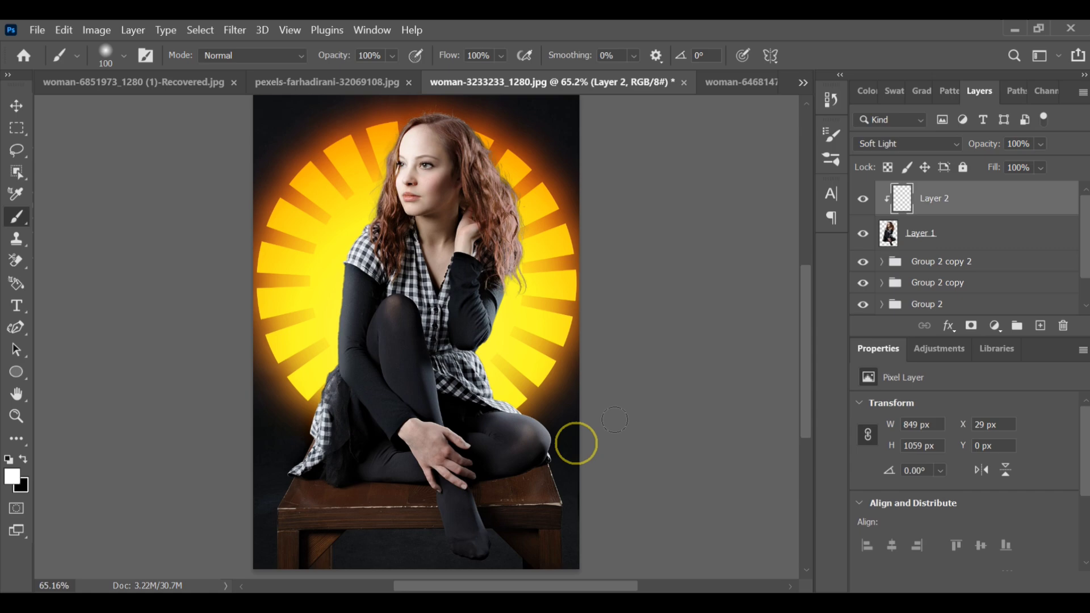